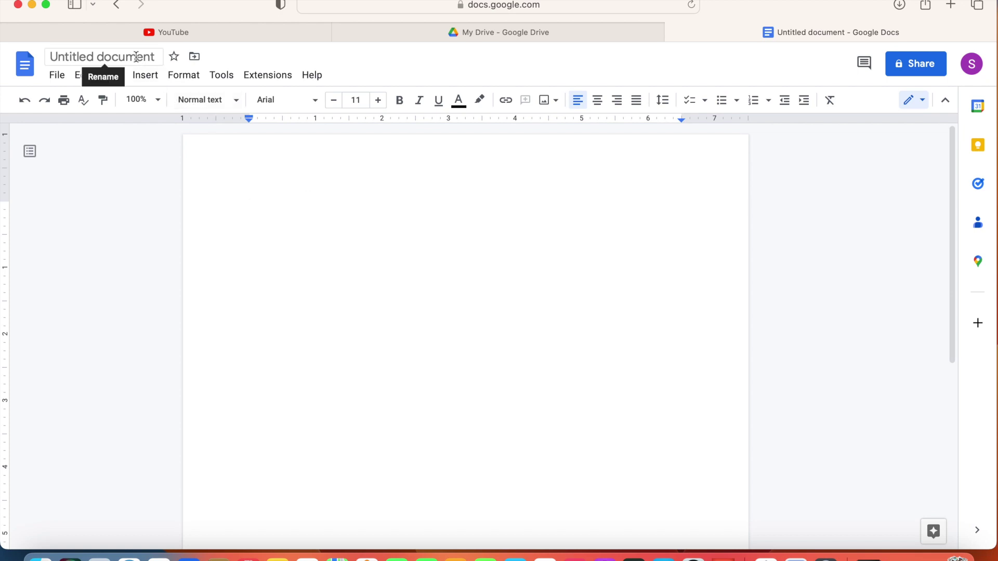
Step: Select the 'Untitled document' title at the top left so it can be renamed
click(135, 57)
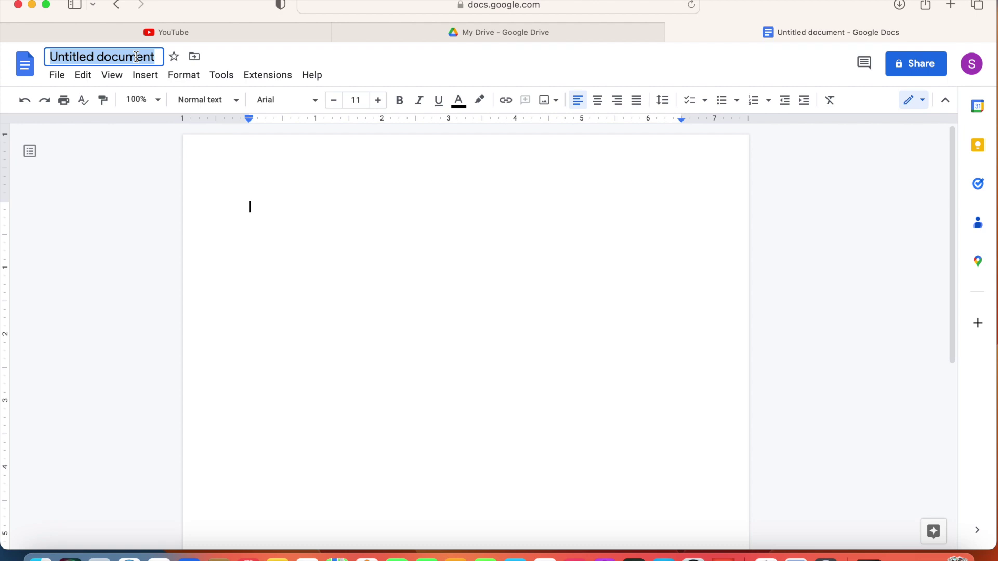
text(EXAMPLE)
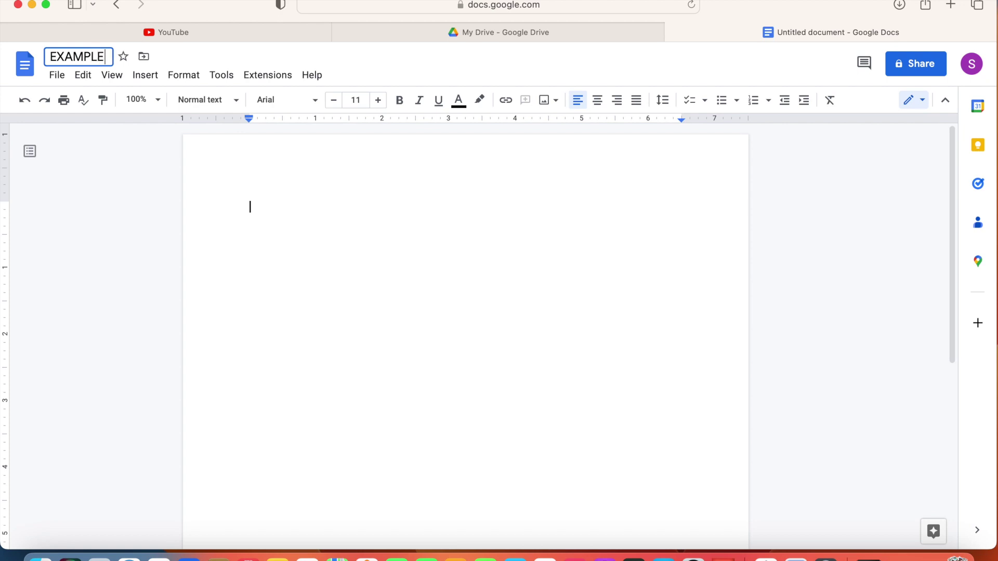
text(:)
text( SIGN )
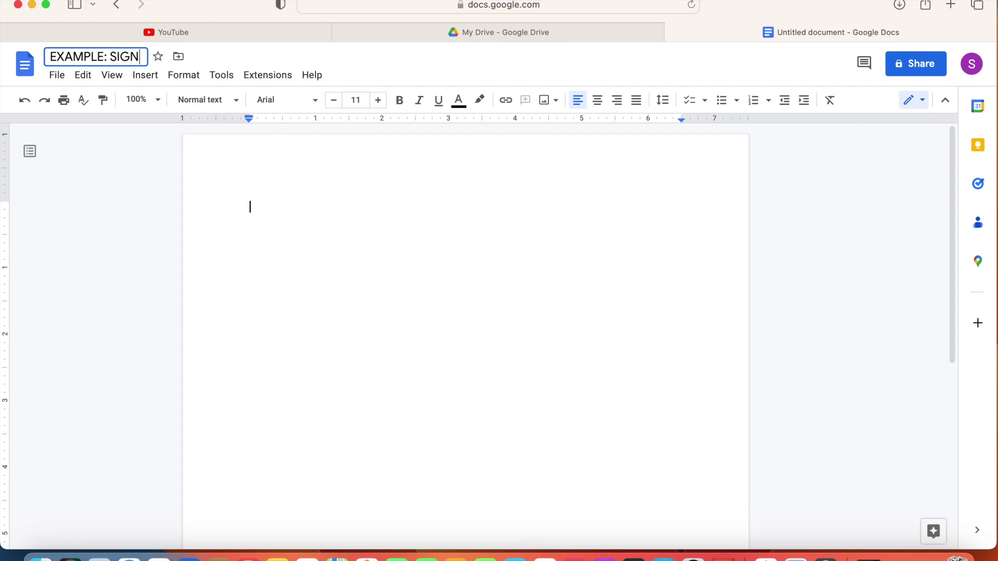
text(SH)
Step: Retitle the document 'example: sign in sheet', correcting typos, and commit the name
key(BackSpace)
key(BackSpace)
key(BackSpace)
key(BackSpace)
key(BackSpace)
key(BackSpace)
key(BackSpace)
key(BackSpace)
key(BackSpace)
key(BackSpace)
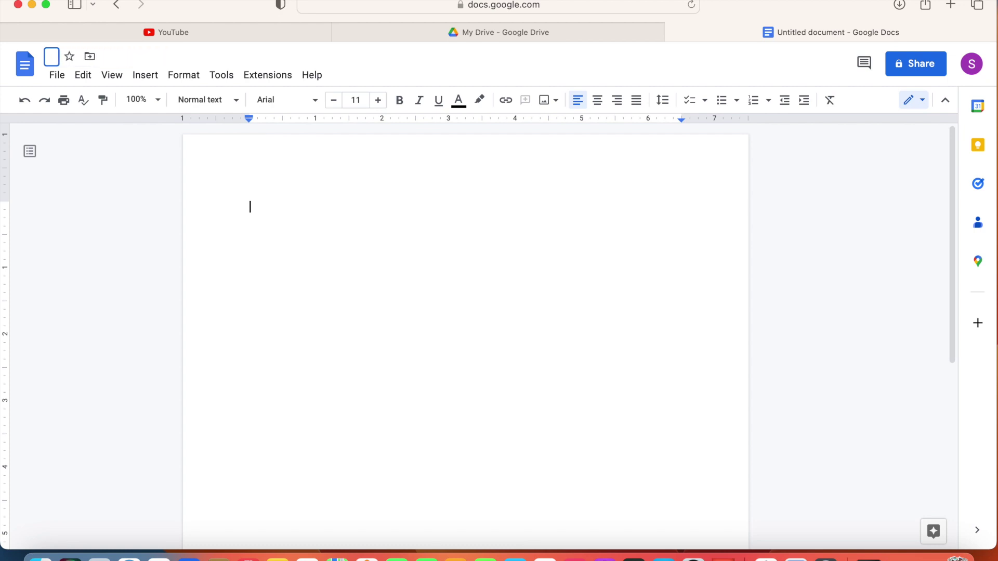
text(example:)
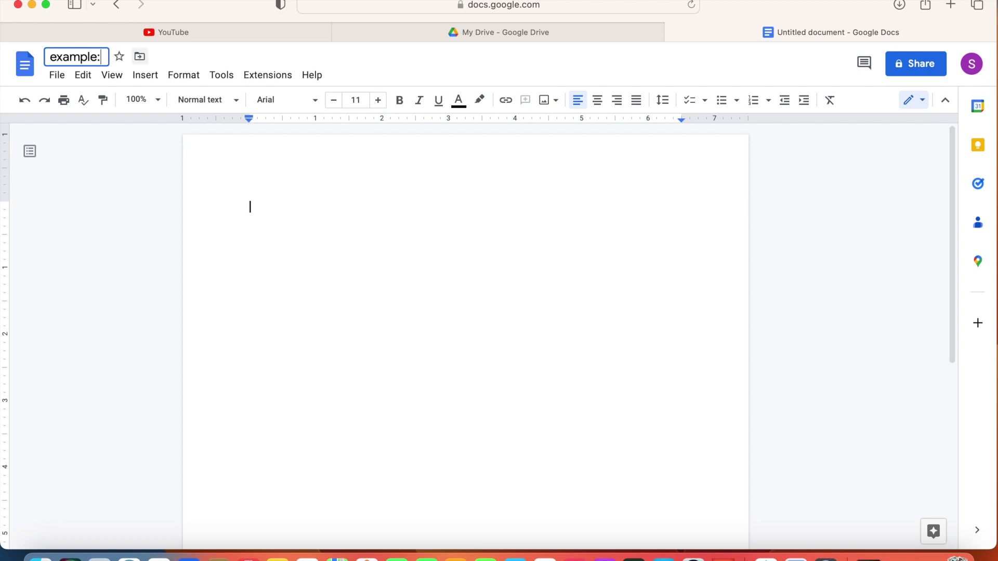
text( sign)
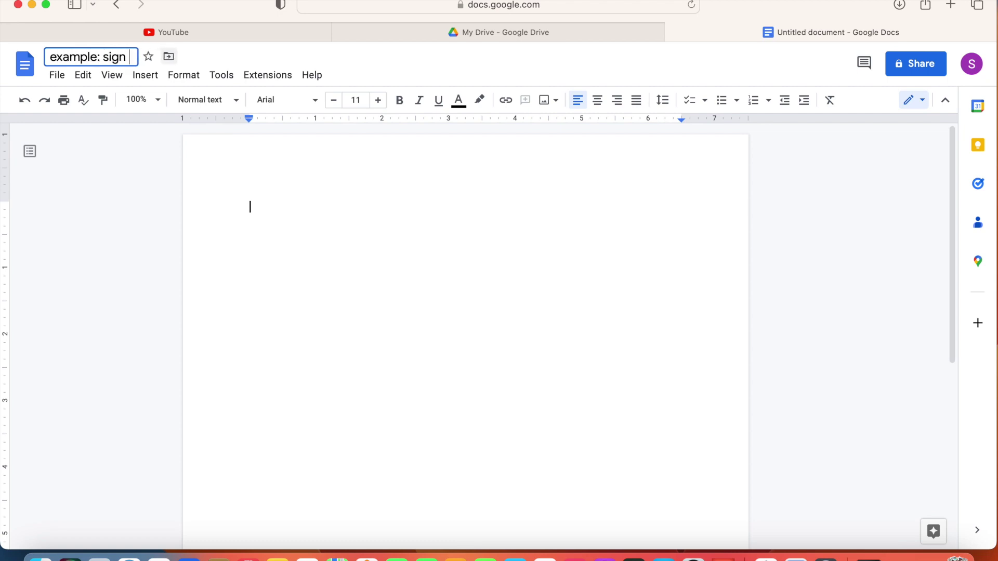
text( in sheet)
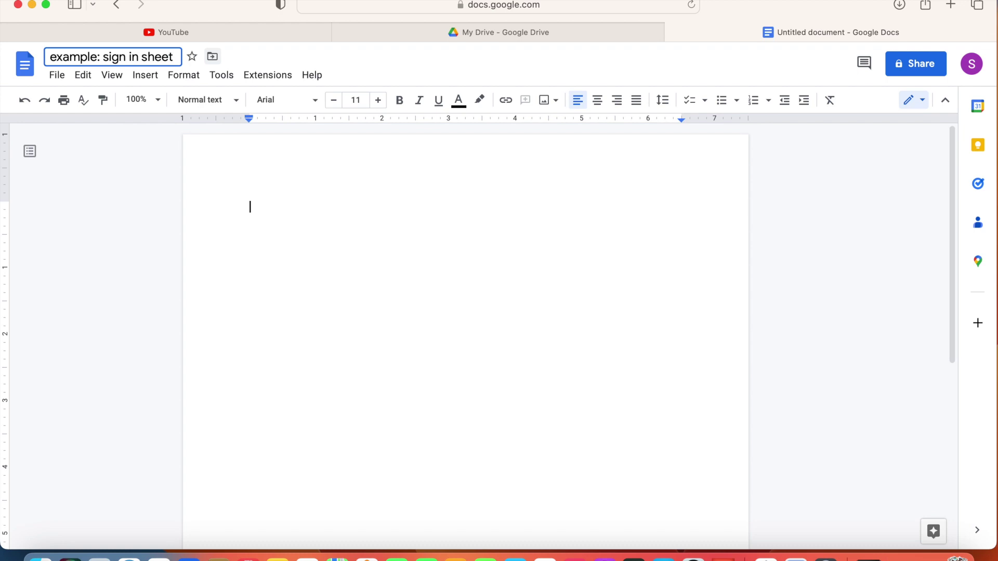
click(133, 58)
click(257, 230)
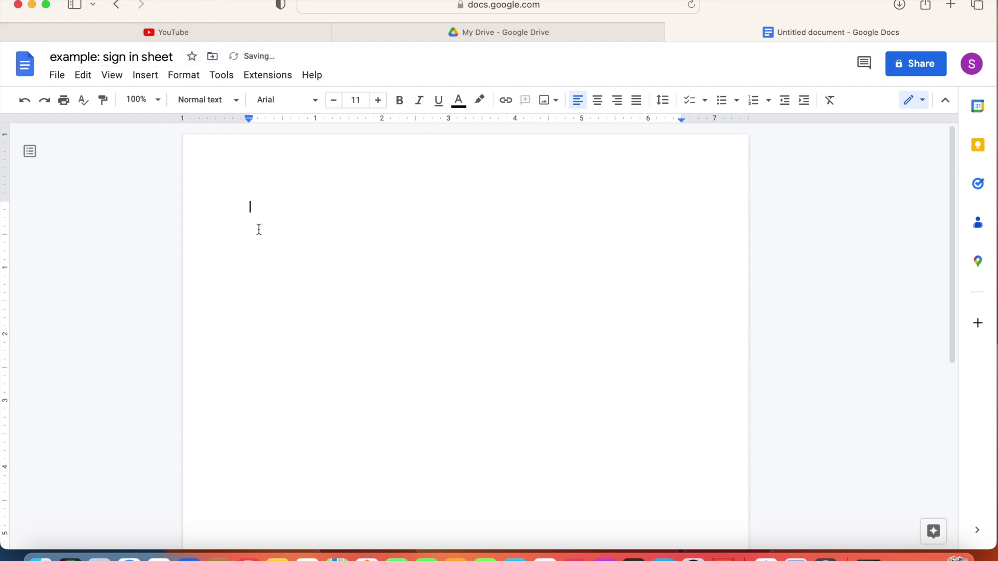
Step: In Page setup, choose Landscape with 0.5-inch top, bottom, left and right margins
click(55, 78)
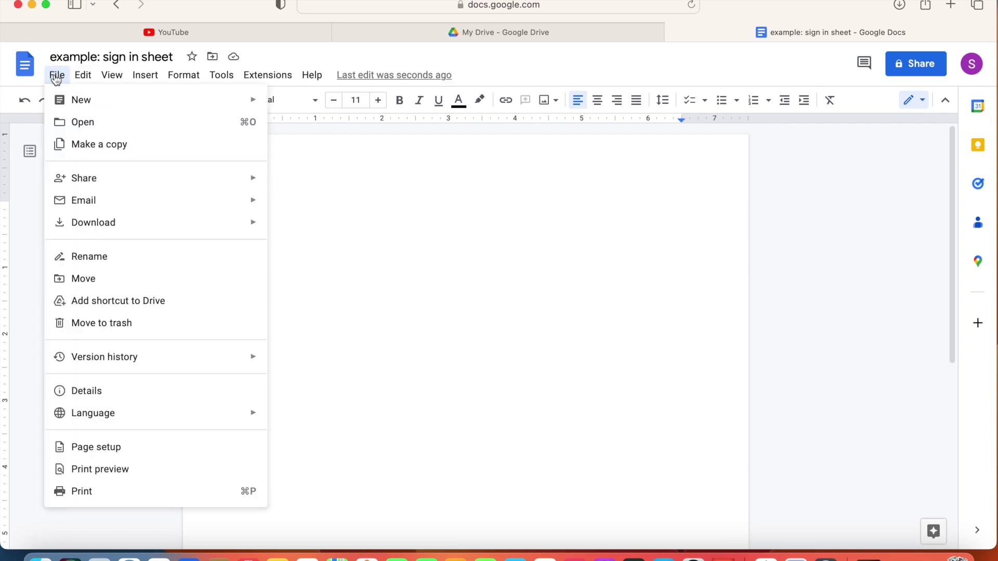
click(85, 451)
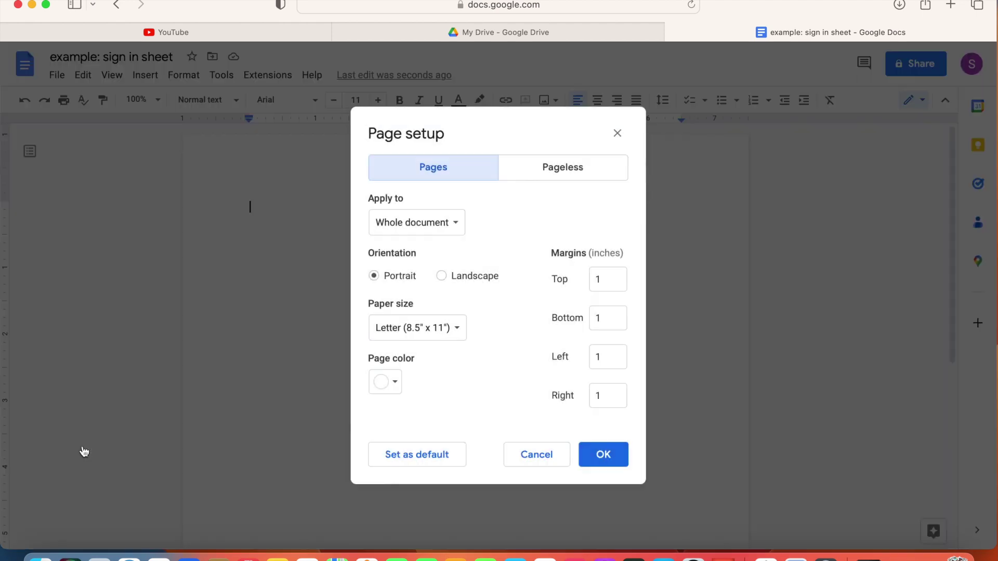
click(441, 276)
click(608, 279)
key(BackSpace)
text(5)
click(608, 317)
key(BackSpace)
text(5)
click(604, 358)
key(BackSpace)
text(.5)
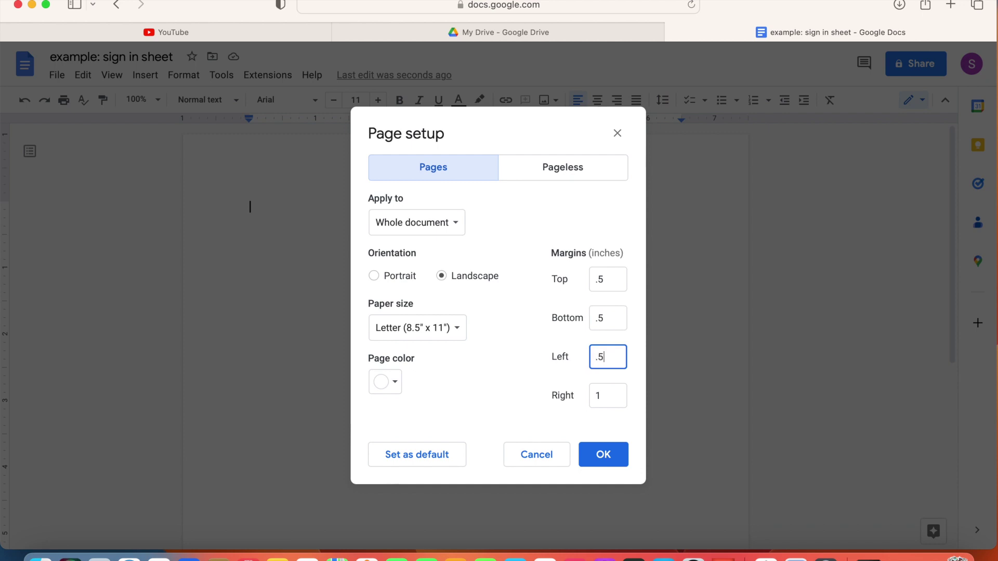
click(603, 397)
key(BackSpace)
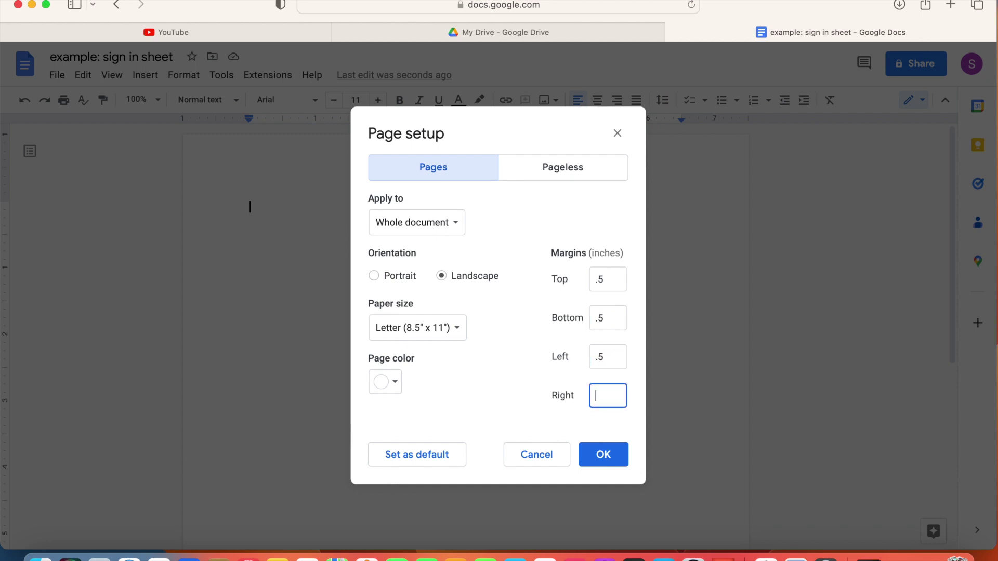
text(.5)
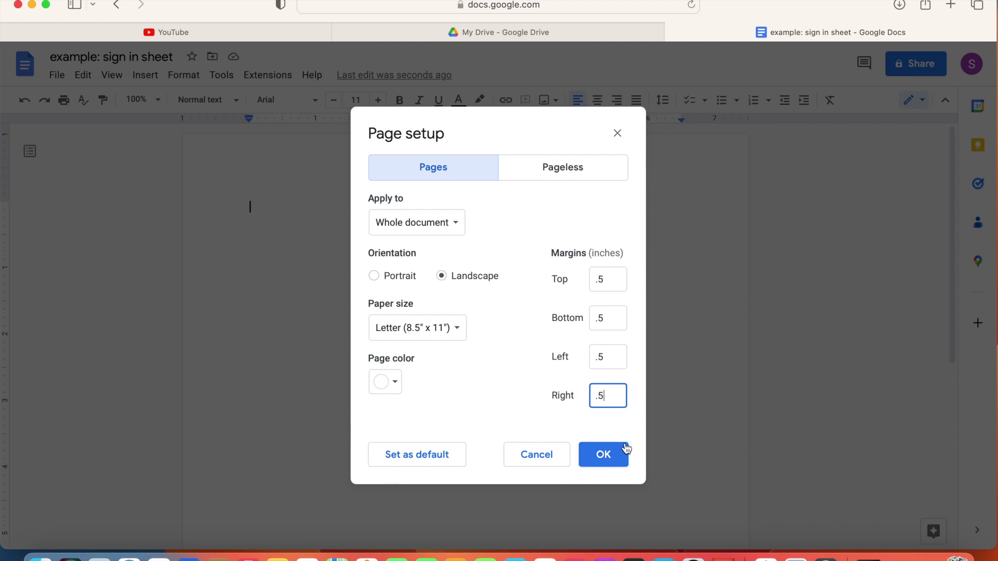
click(604, 457)
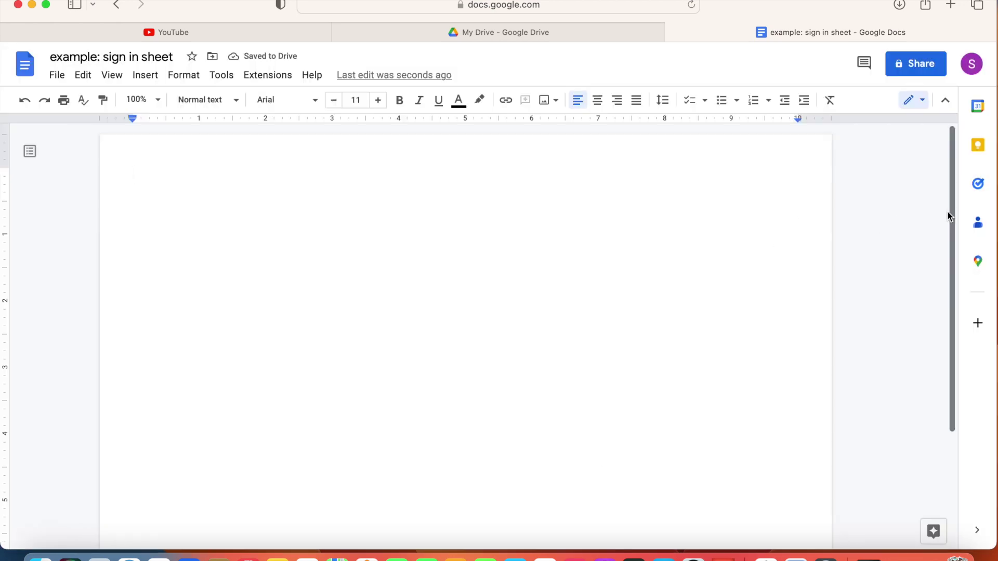
mouse_move(947, 221)
mouse_down()
mouse_move(951, 352)
mouse_move(948, 224)
mouse_up()
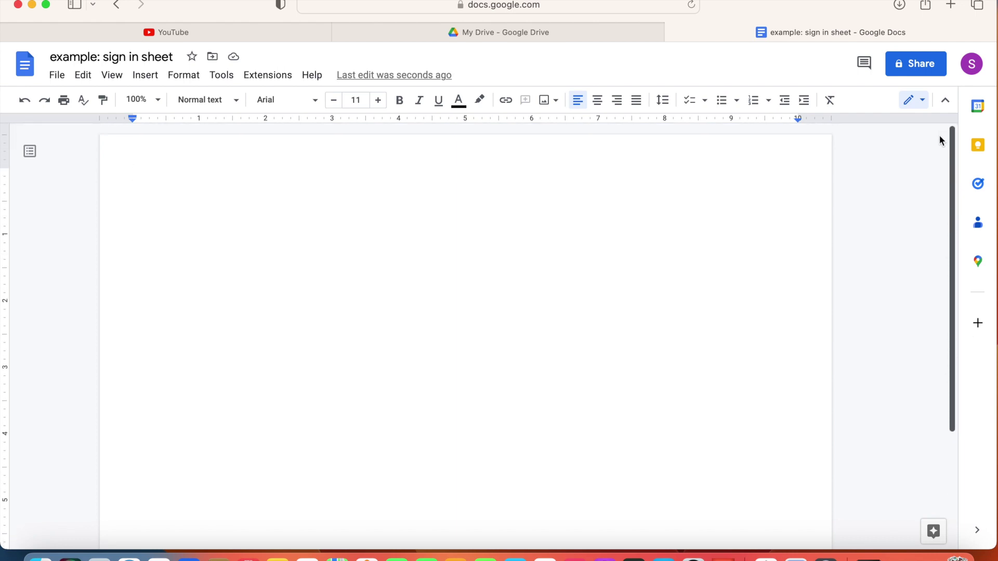
scroll(952, 242, down, 5)
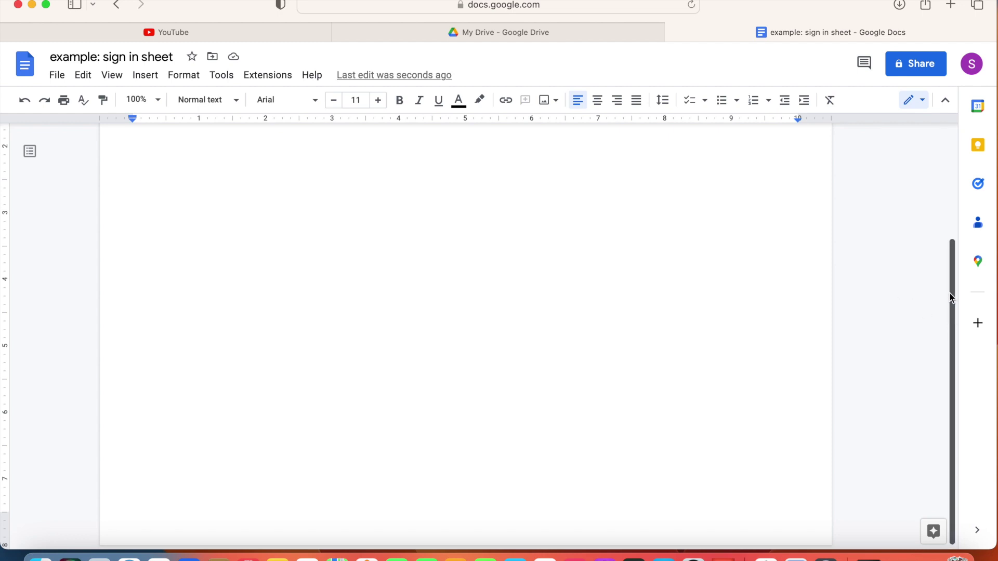
scroll(954, 150, up, 5)
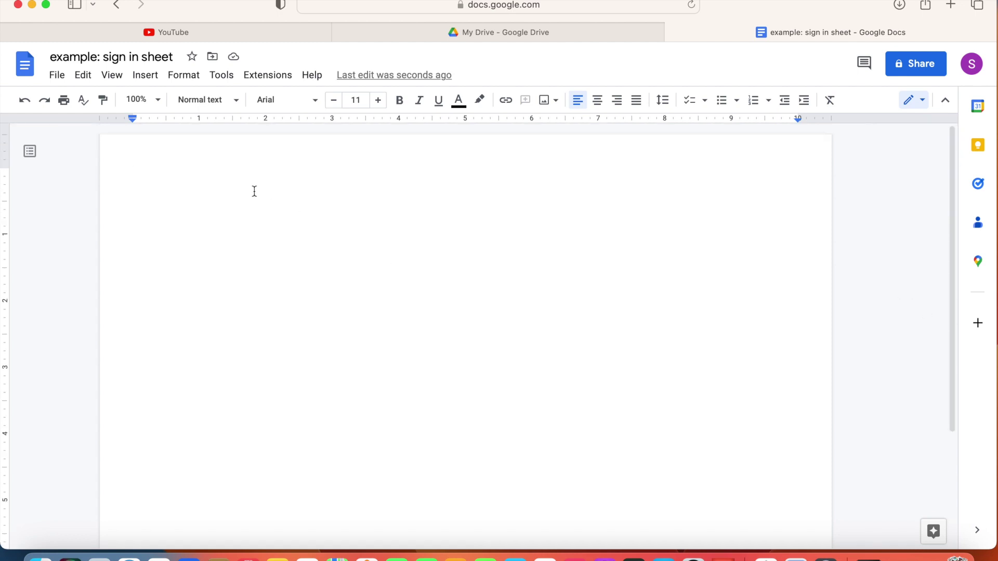
Step: Add three blank lines at the top of the page
key(Return)
key(Return)
key(Return)
key(Return)
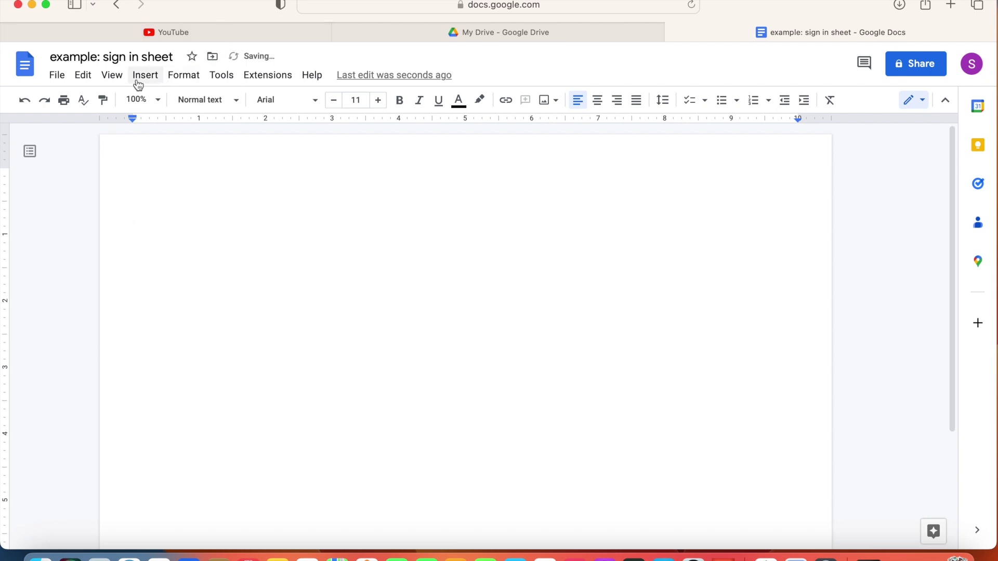
Step: Insert a 6 x 10 table from the Insert menu and select its first column
click(141, 78)
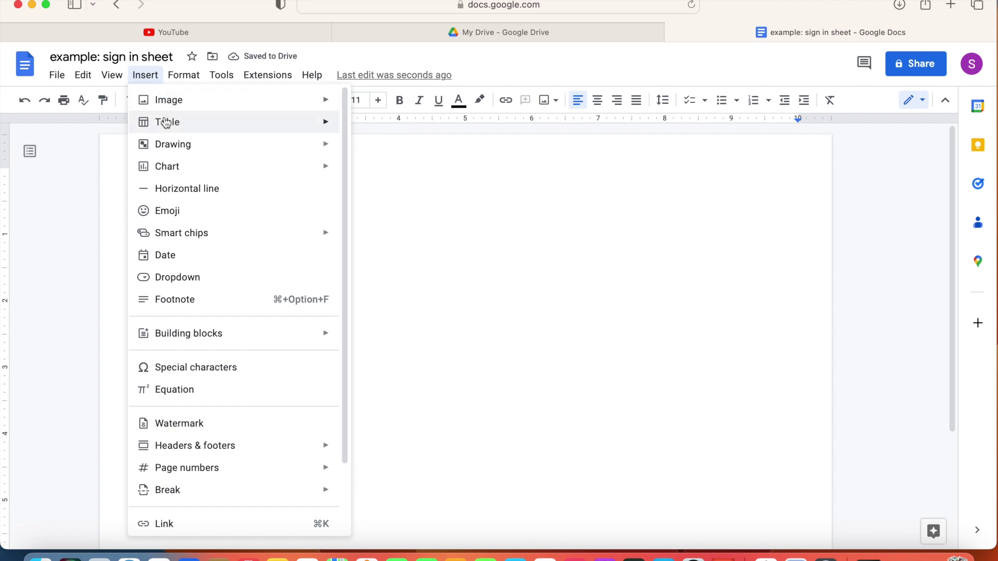
mouse_move(167, 121)
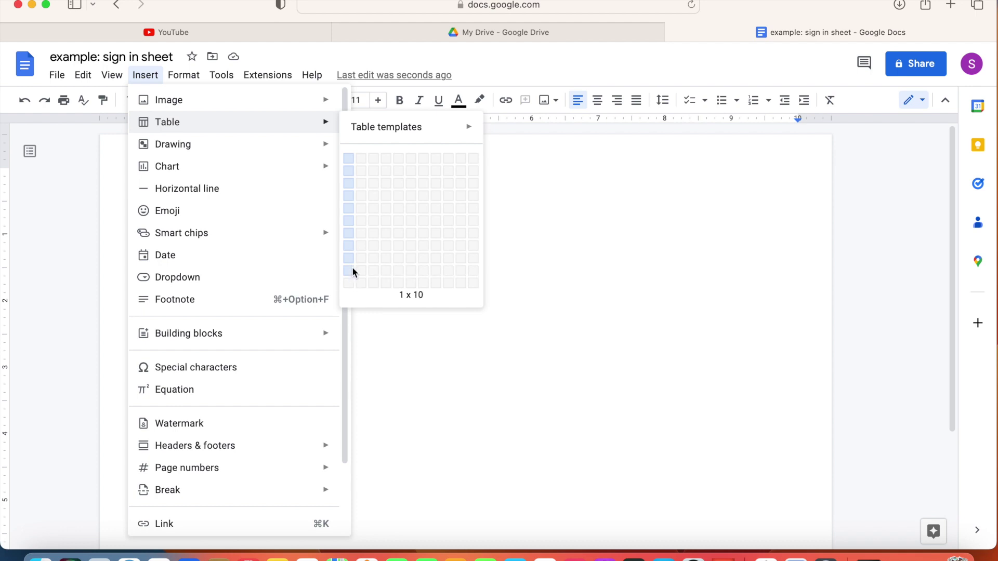
click(408, 270)
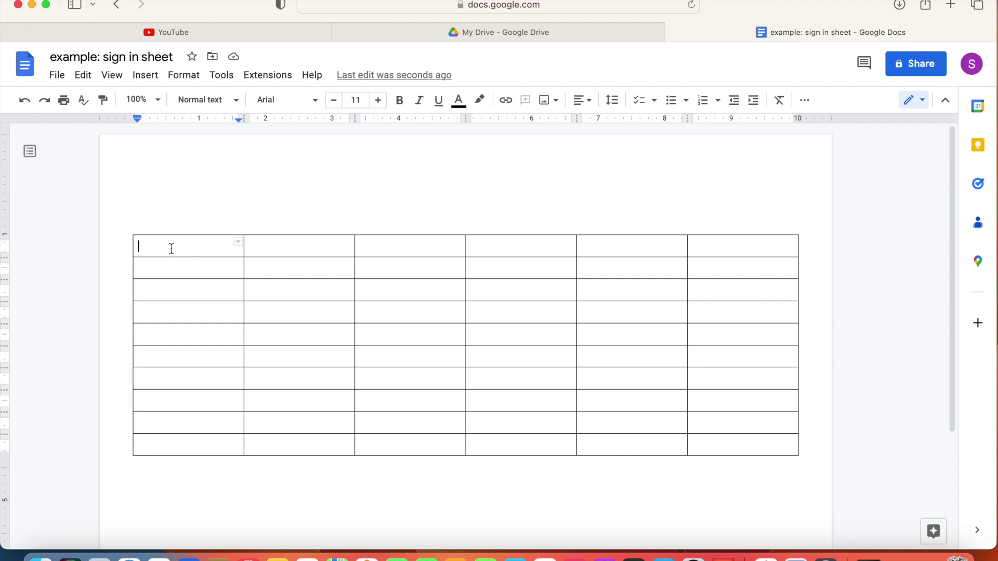
drag(171, 248, 175, 450)
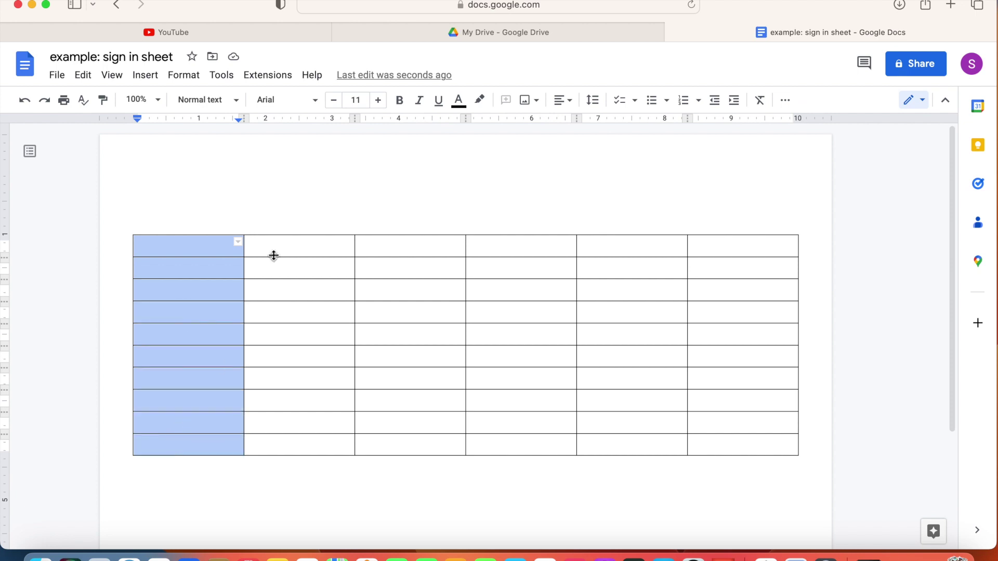
Step: Keep the document in Editing mode and right-click the selected first column
click(924, 104)
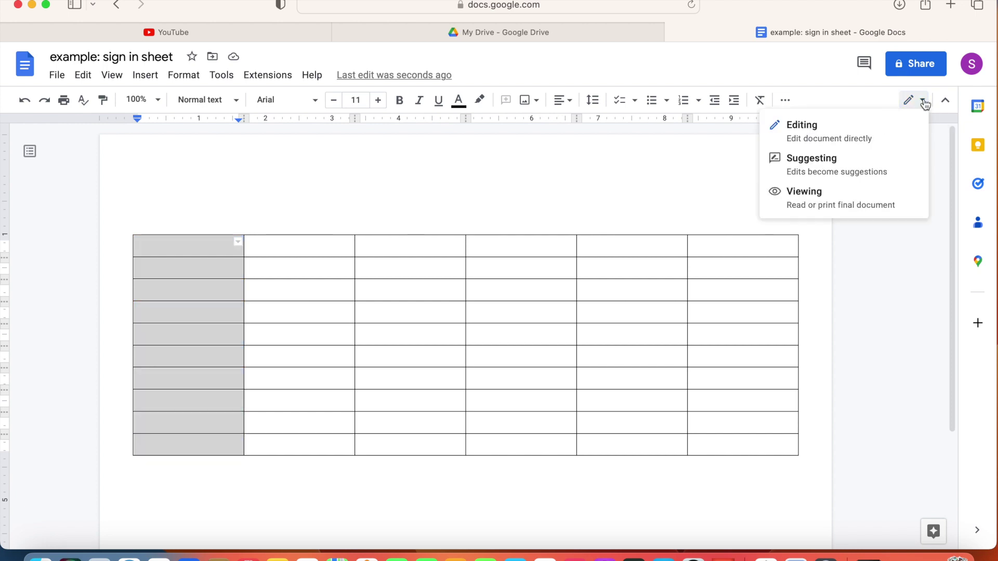
click(844, 133)
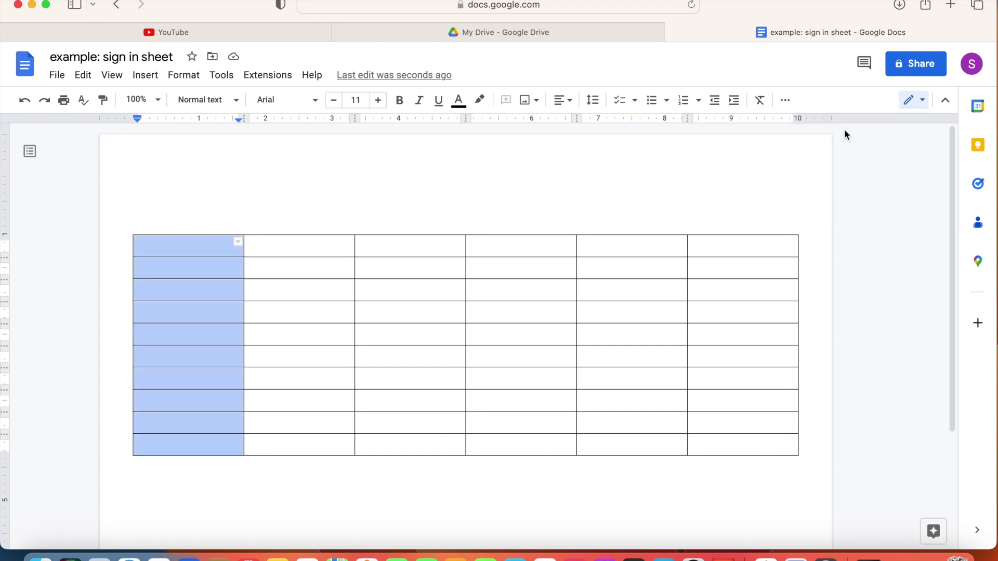
right_click(171, 250)
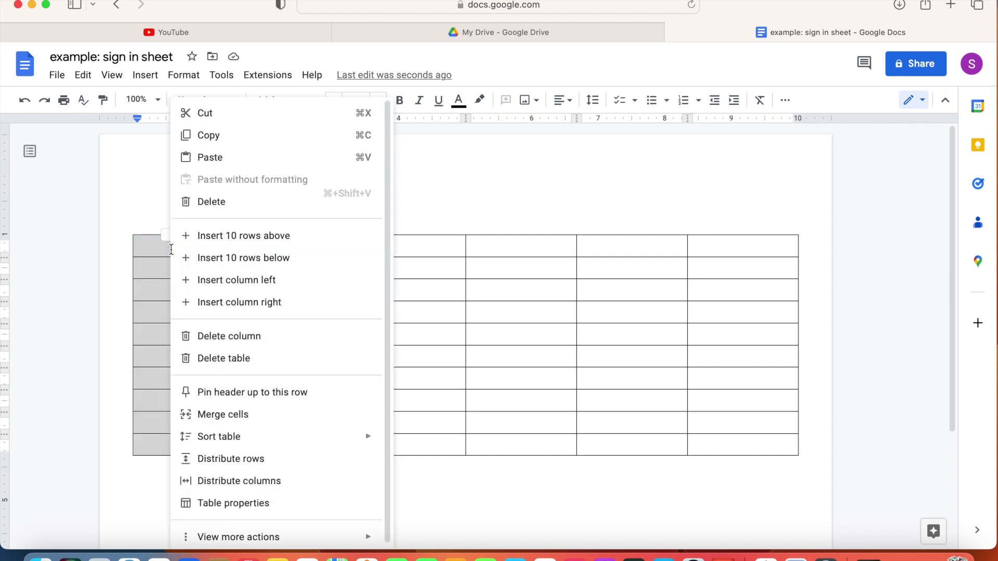
Step: In Table properties, turn on Minimum row height under Row and set it to 0.4 inches
click(238, 504)
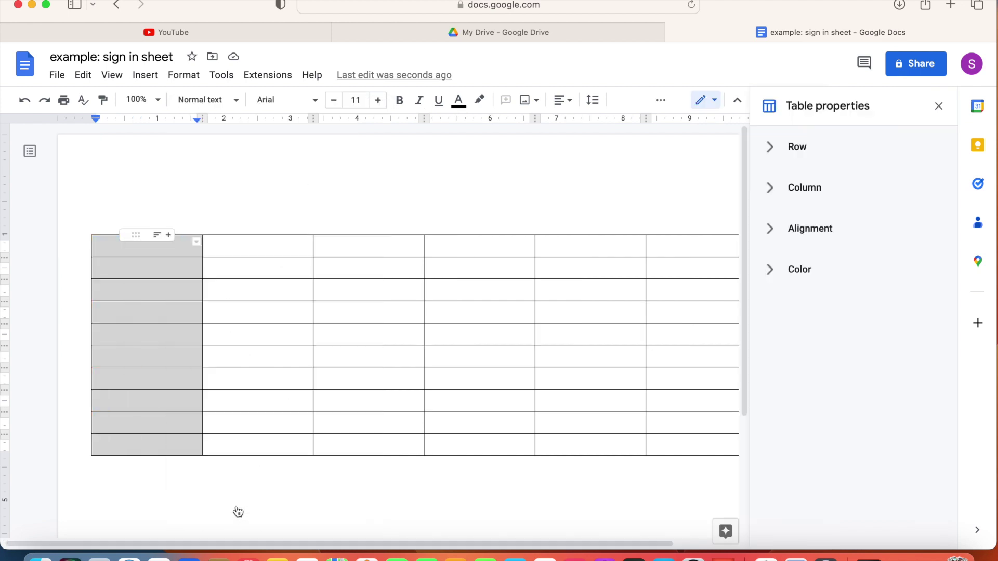
click(771, 148)
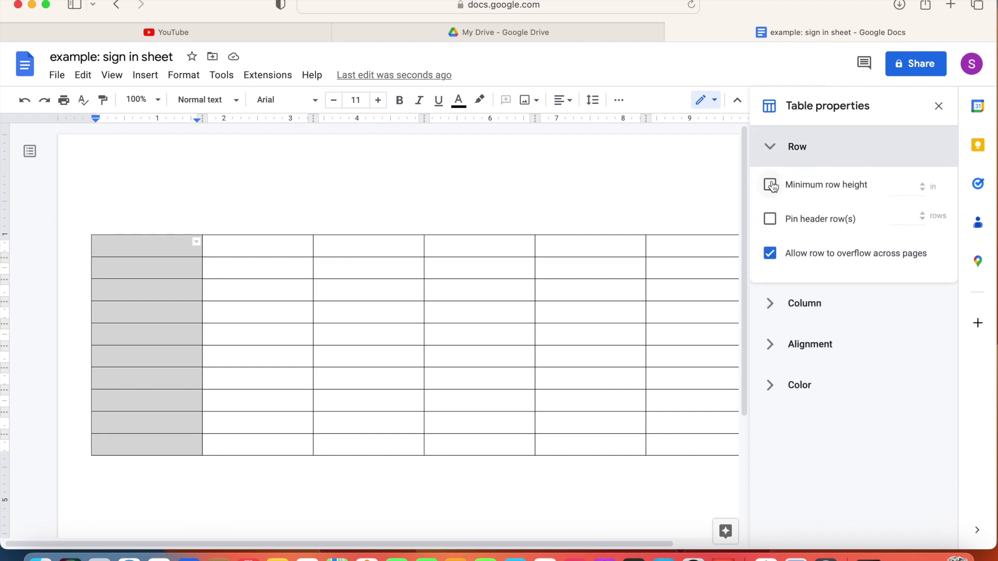
right_click(773, 184)
click(772, 184)
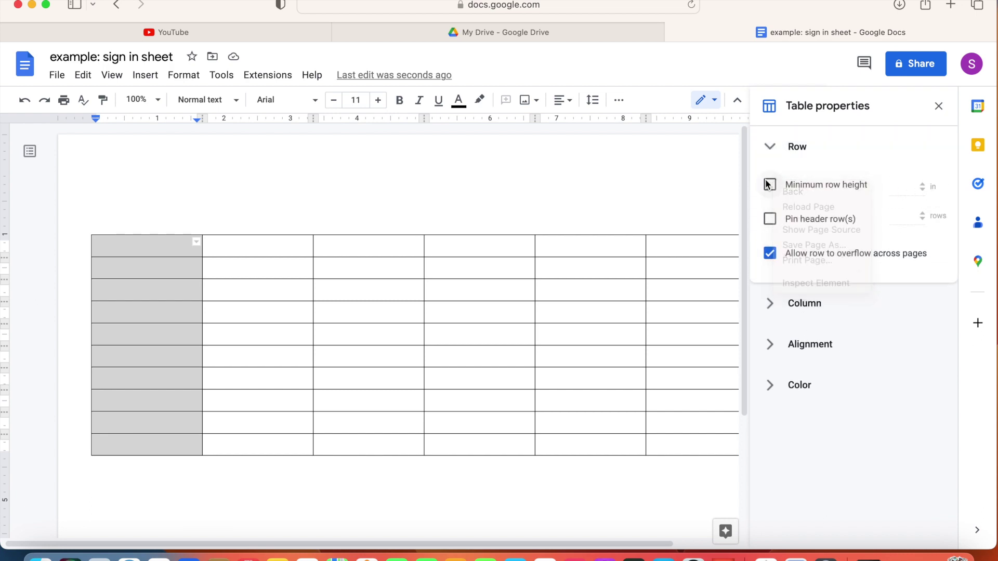
click(769, 185)
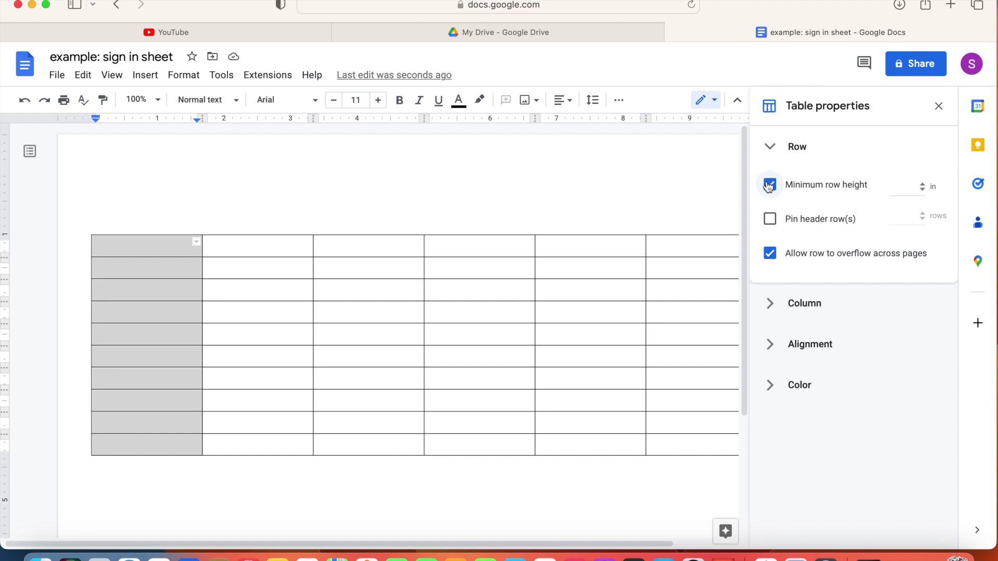
click(923, 186)
click(923, 185)
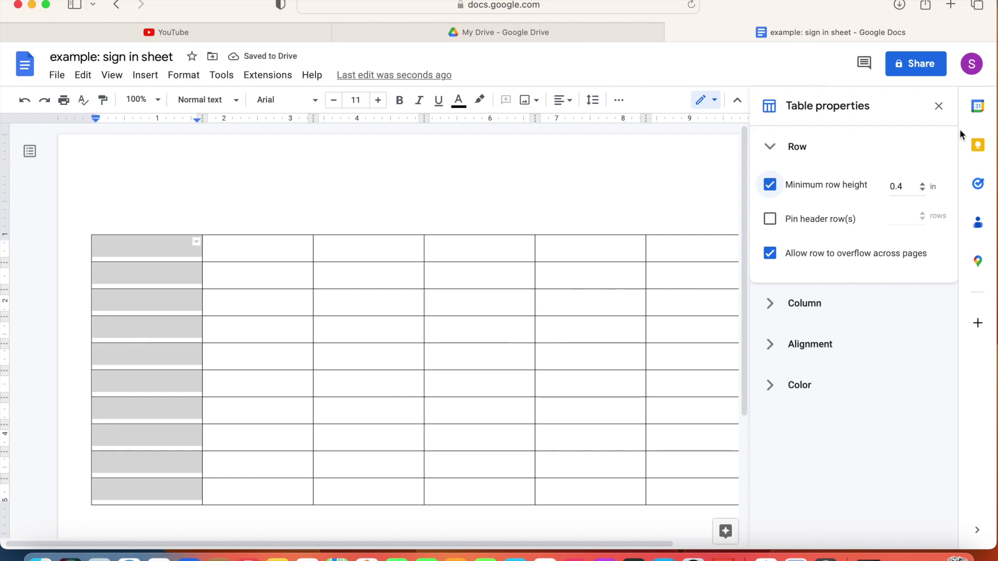
Step: Close the Table properties panel and deselect the first column
click(941, 109)
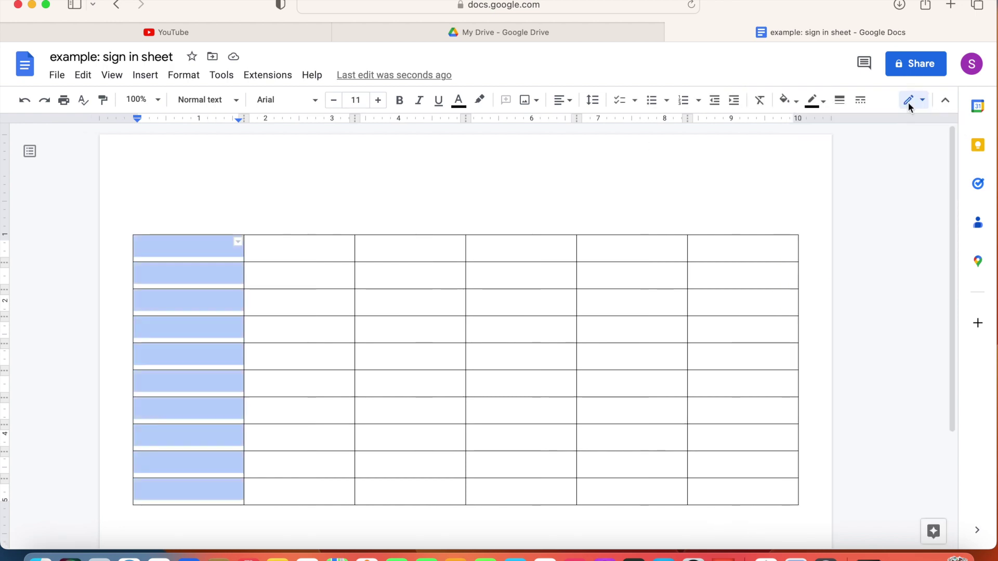
click(196, 247)
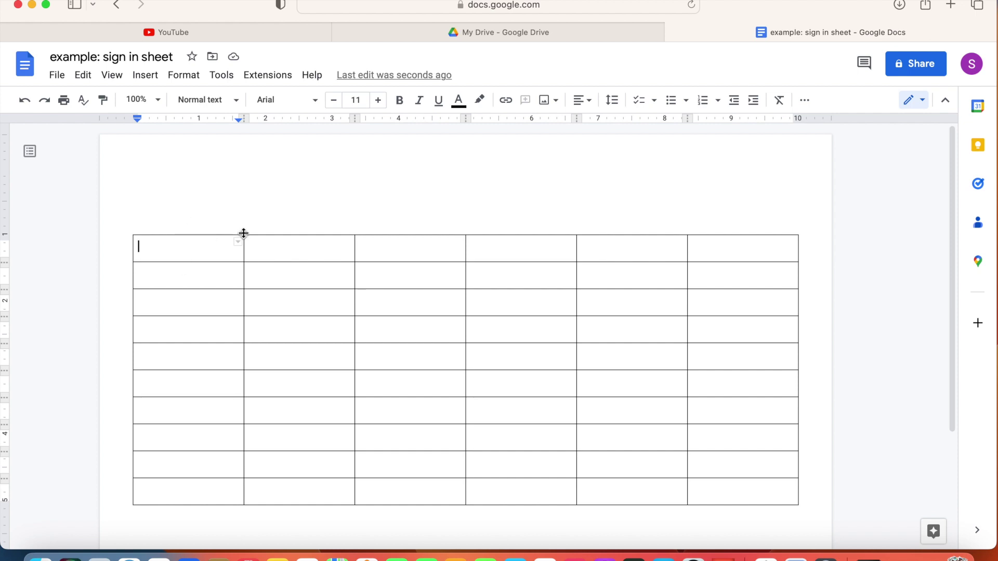
mouse_move(189, 247)
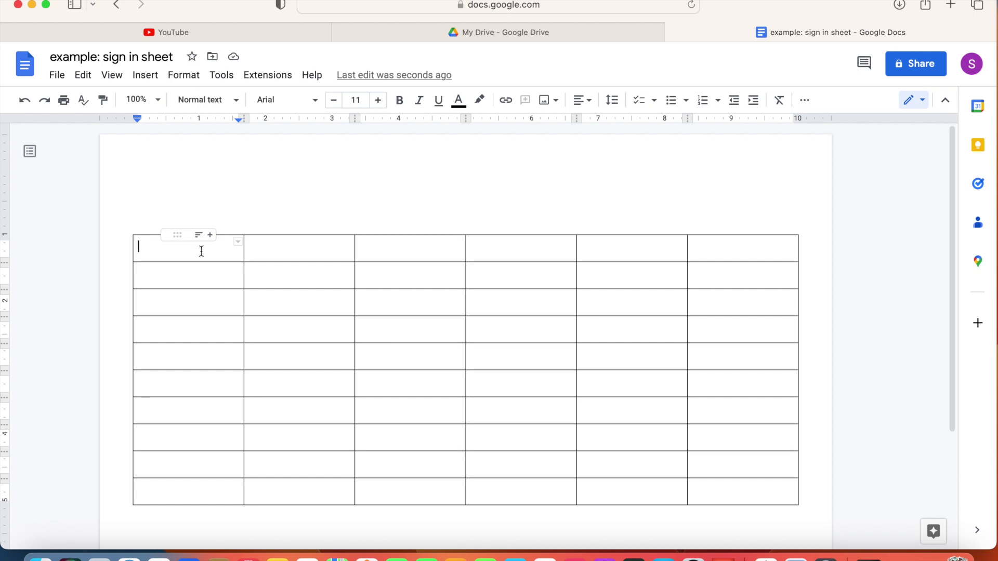
Step: Enter DATE, PRINT NAME, SIGNATURE, TIME IN, TIME OUT and REASON into the six top-row cells
click(200, 251)
text(DATE)
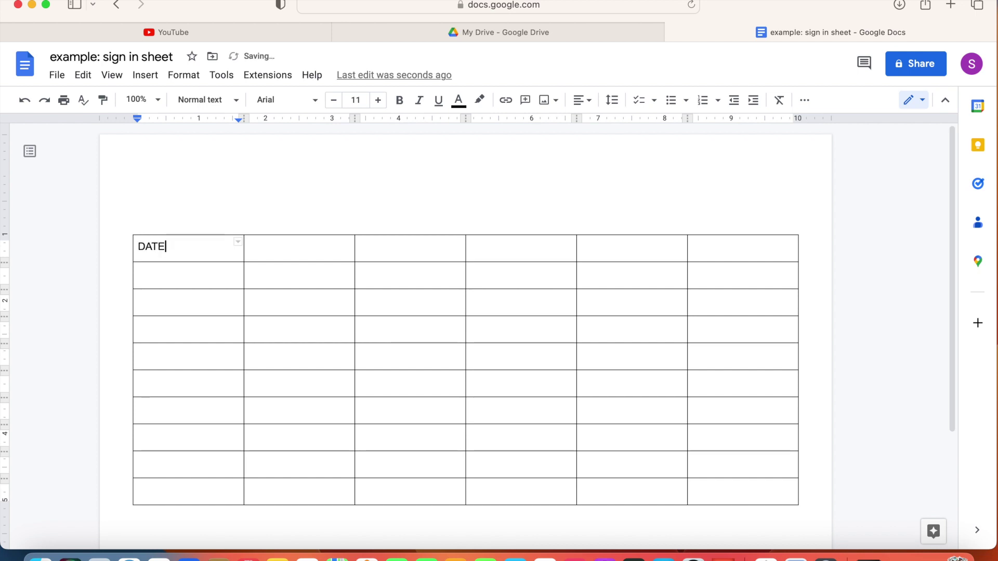
key(Tab)
text(PRINT )
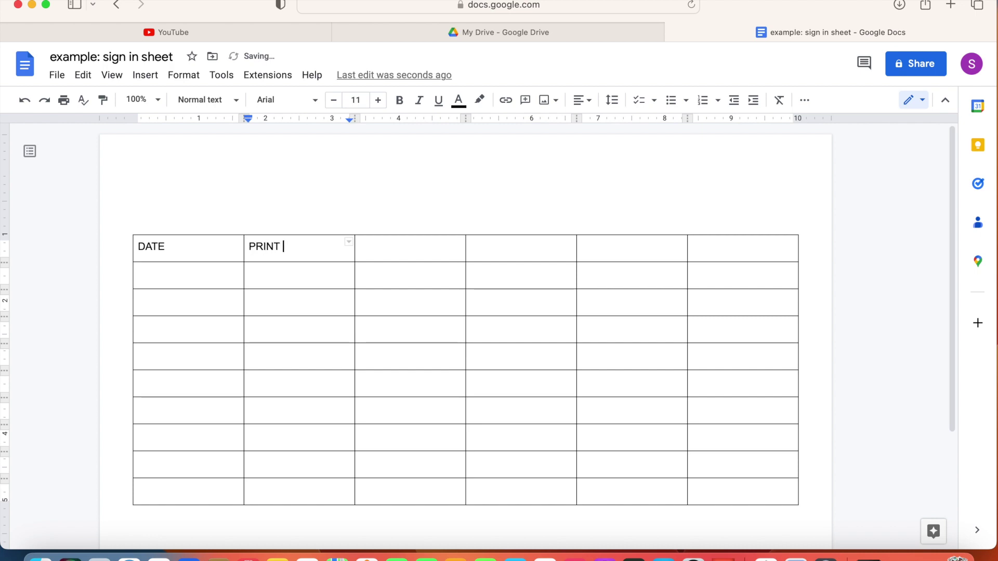
text(NAME)
key(Tab)
text(SIGNATURE)
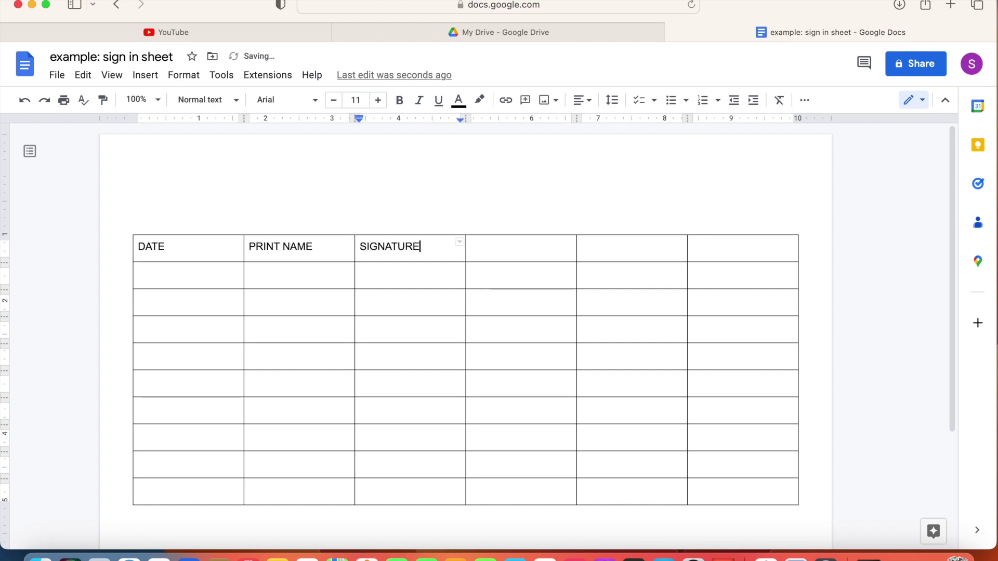
key(Tab)
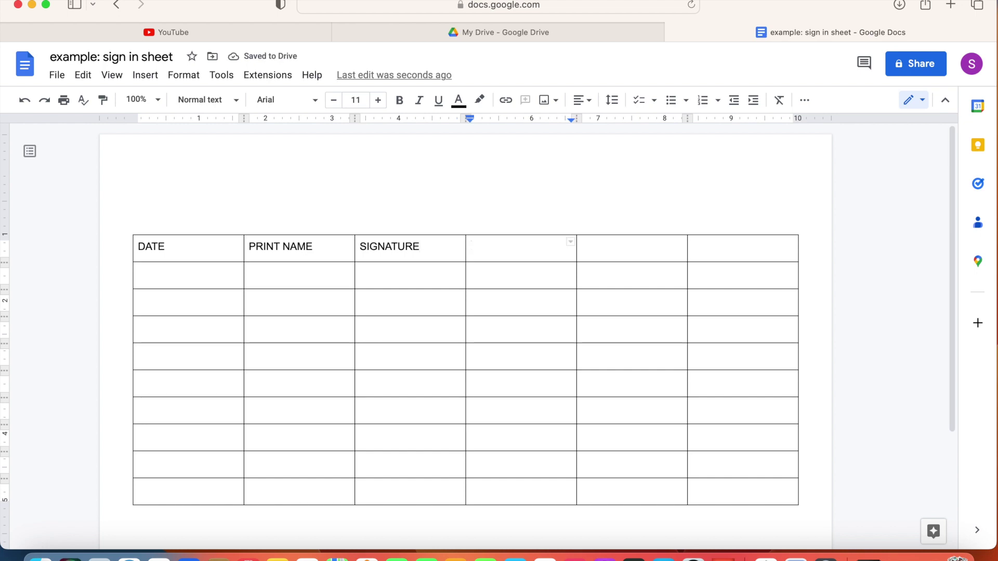
text(TIME IN)
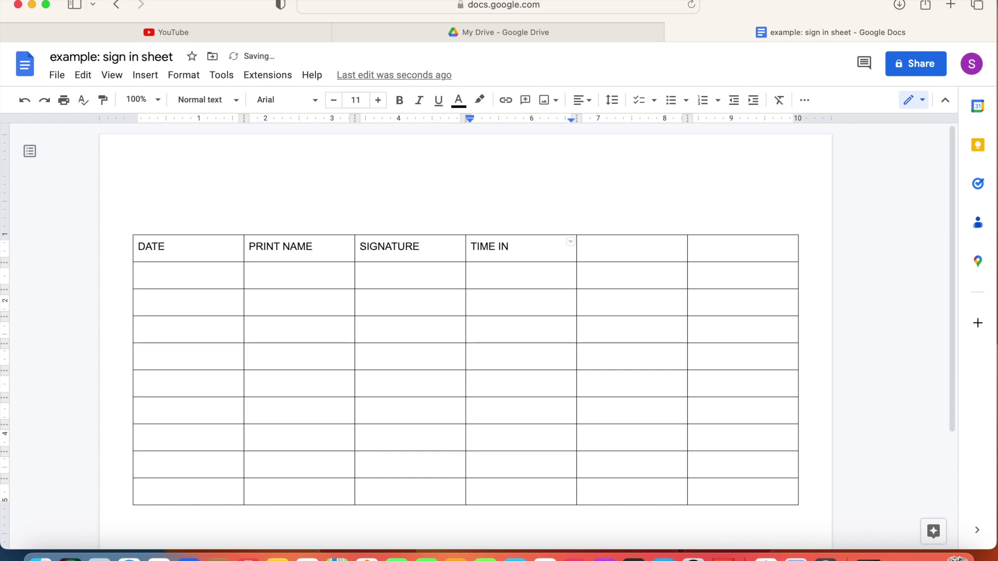
key(Tab)
text(TIME )
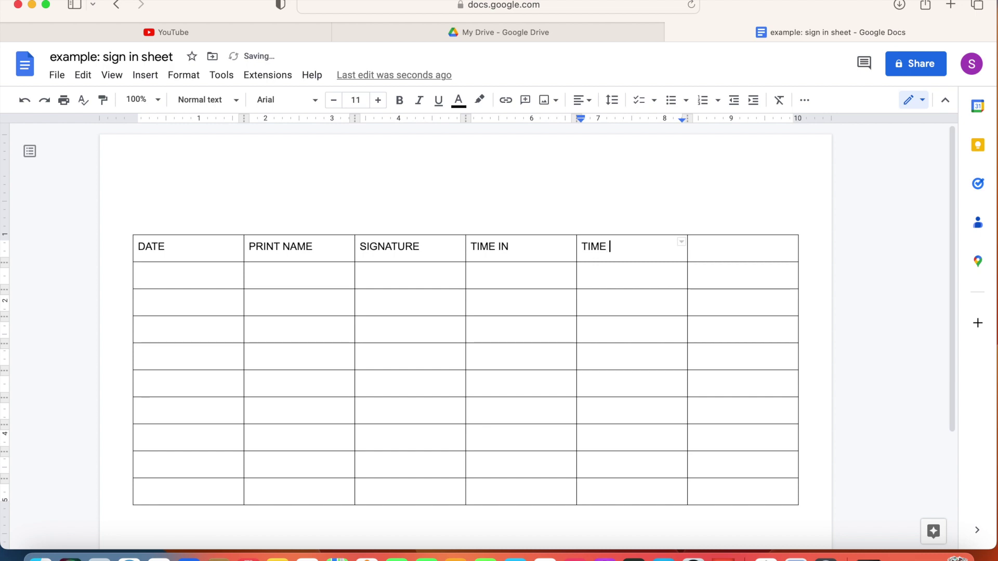
text(OUT)
key(Tab)
text(REASON)
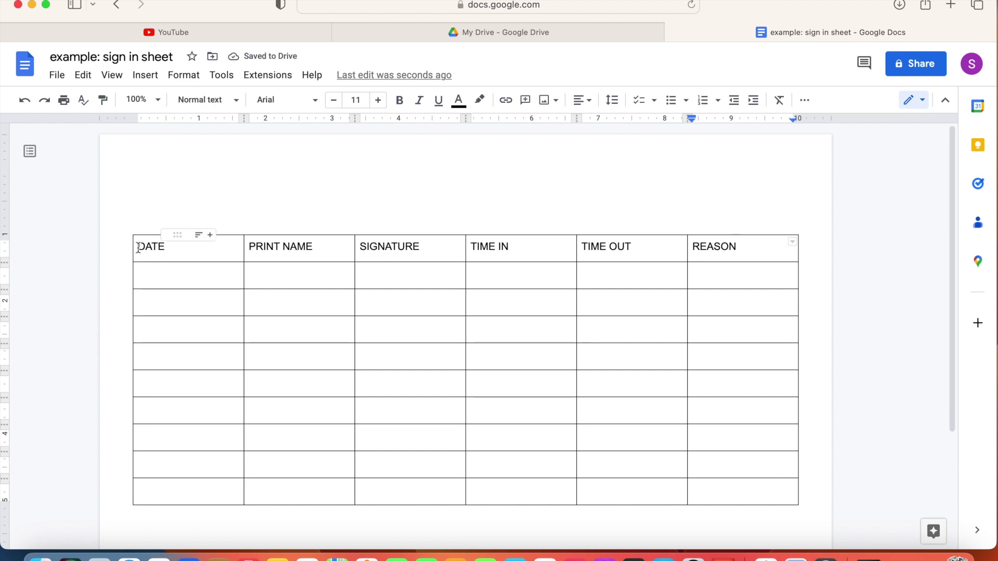
Step: Make the header row text 14 pt, bold and centered
drag(137, 249, 311, 245)
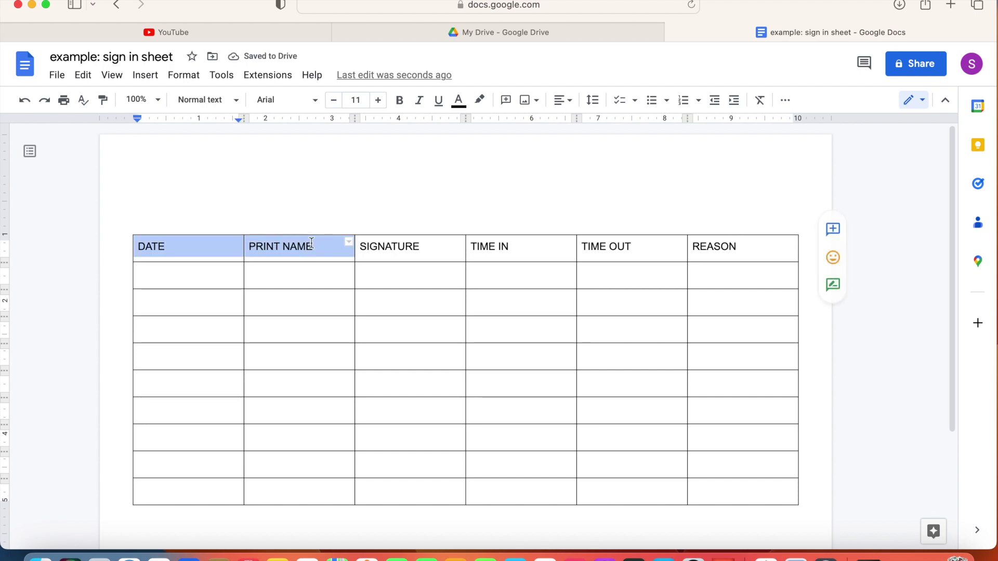
drag(311, 245, 724, 246)
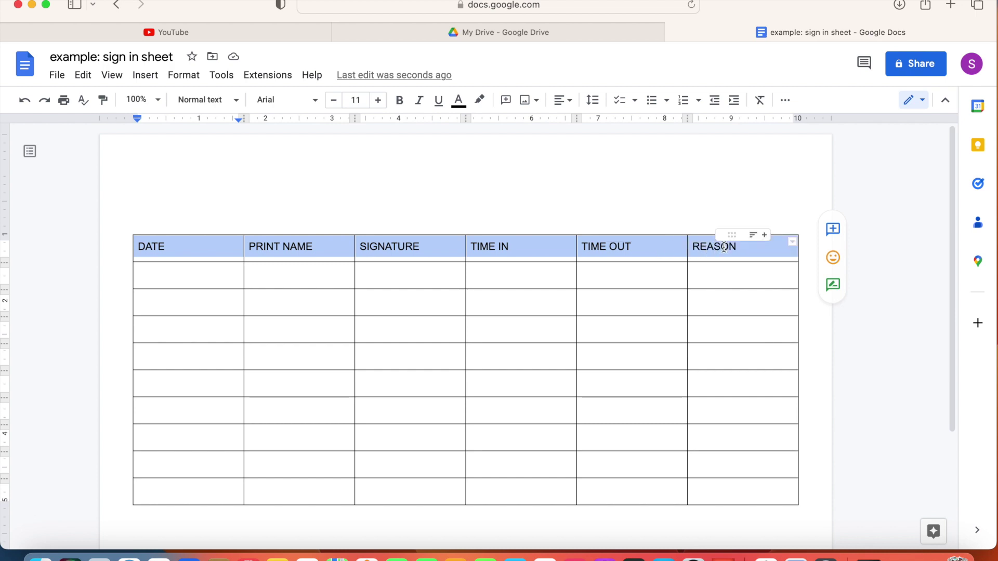
click(377, 100)
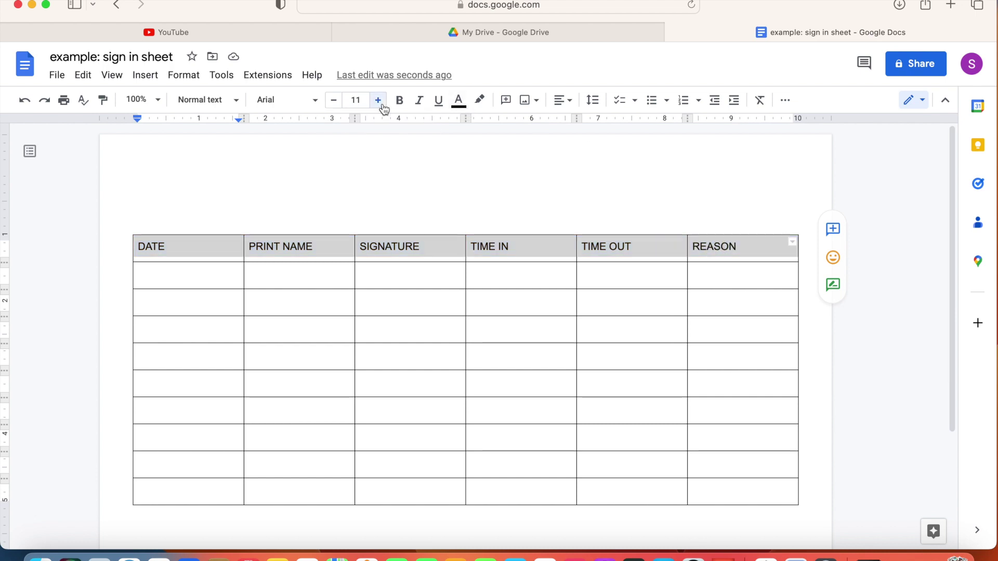
click(378, 99)
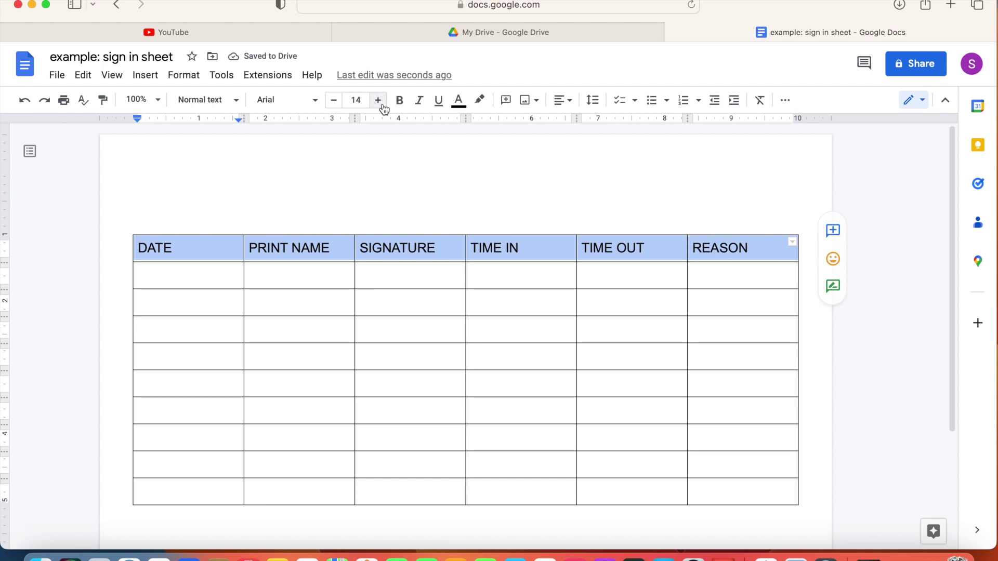
click(400, 101)
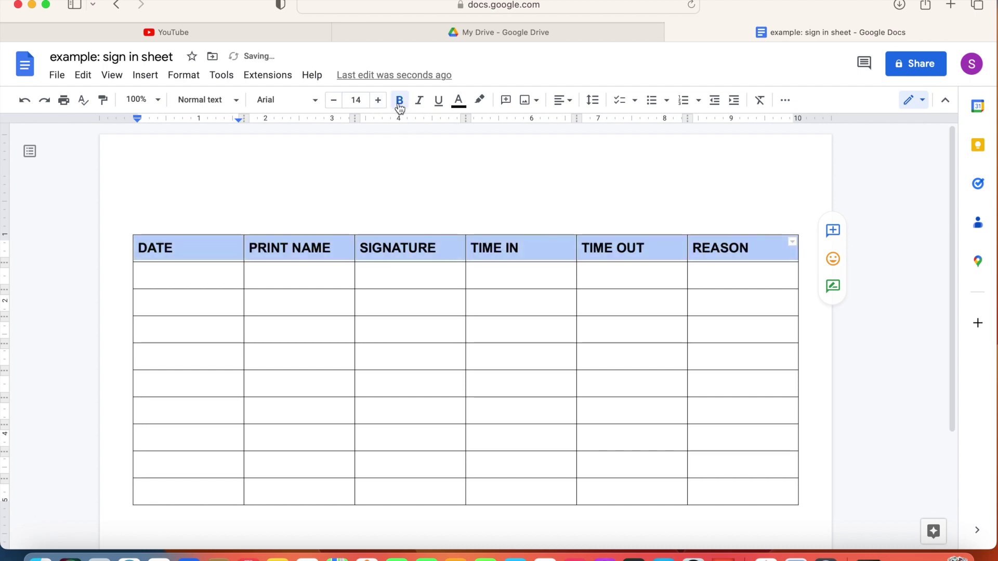
click(569, 105)
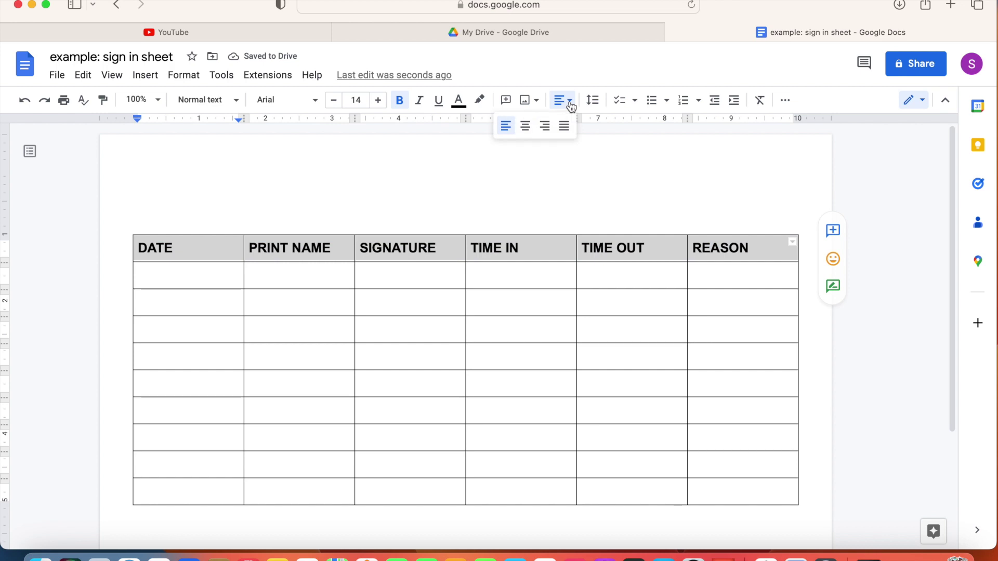
click(525, 126)
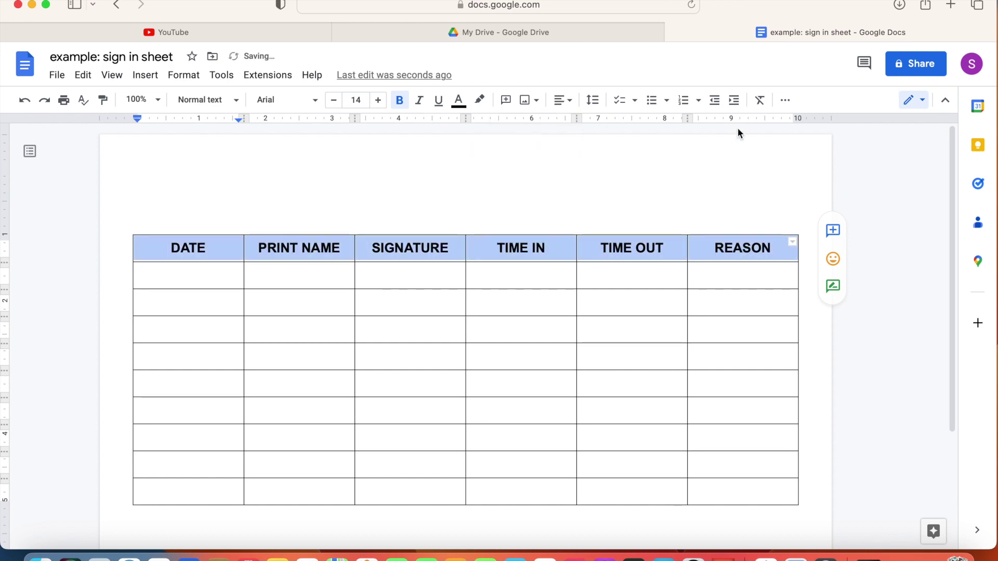
Step: Keep Editing mode, reselect the header row and open its table context menu
click(919, 101)
click(873, 133)
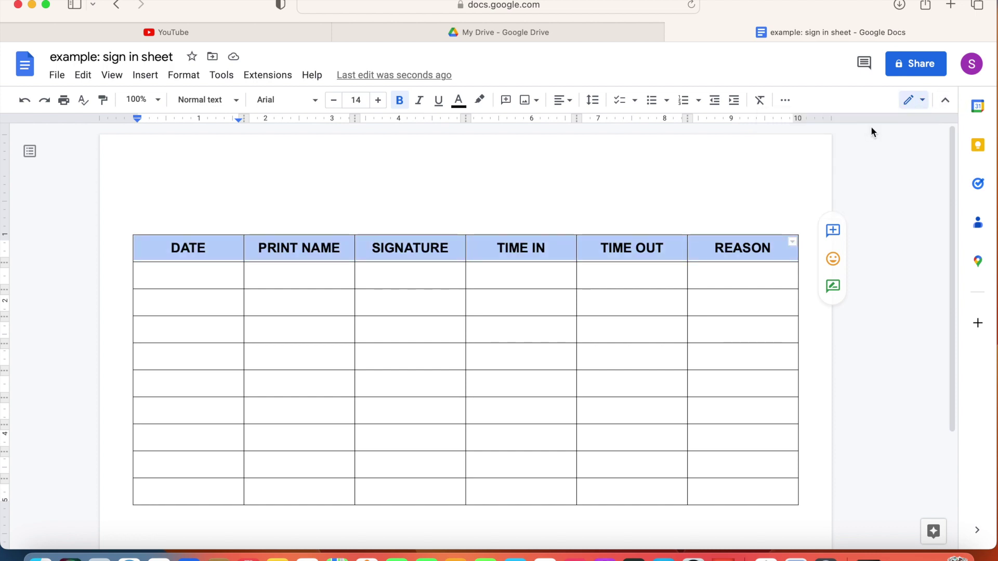
click(912, 111)
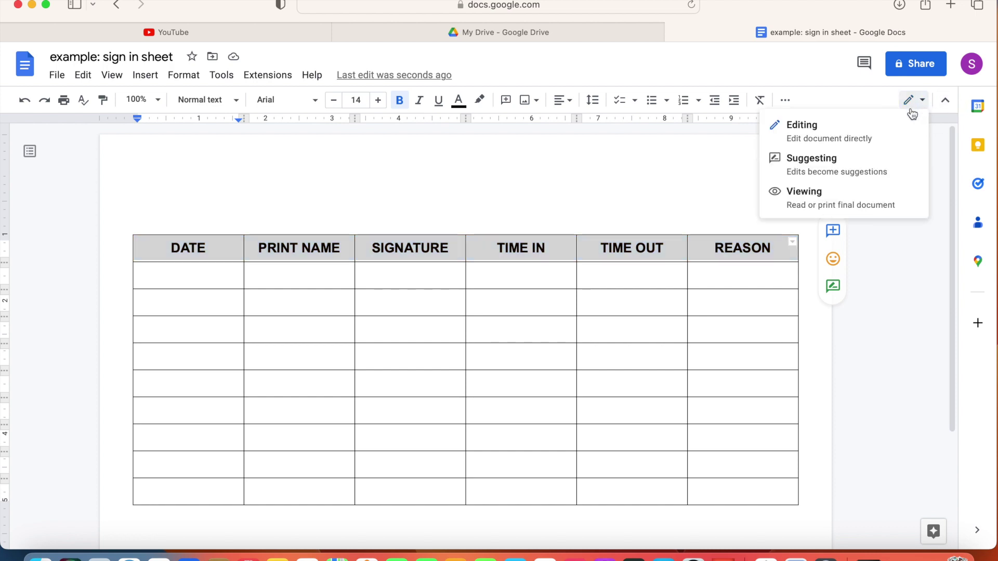
click(866, 134)
click(871, 170)
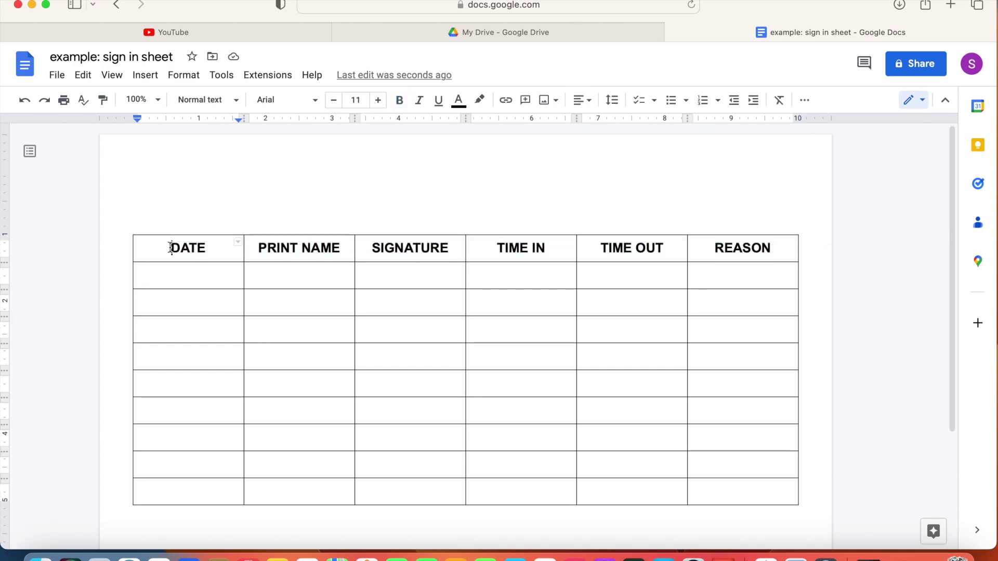
drag(170, 247, 717, 248)
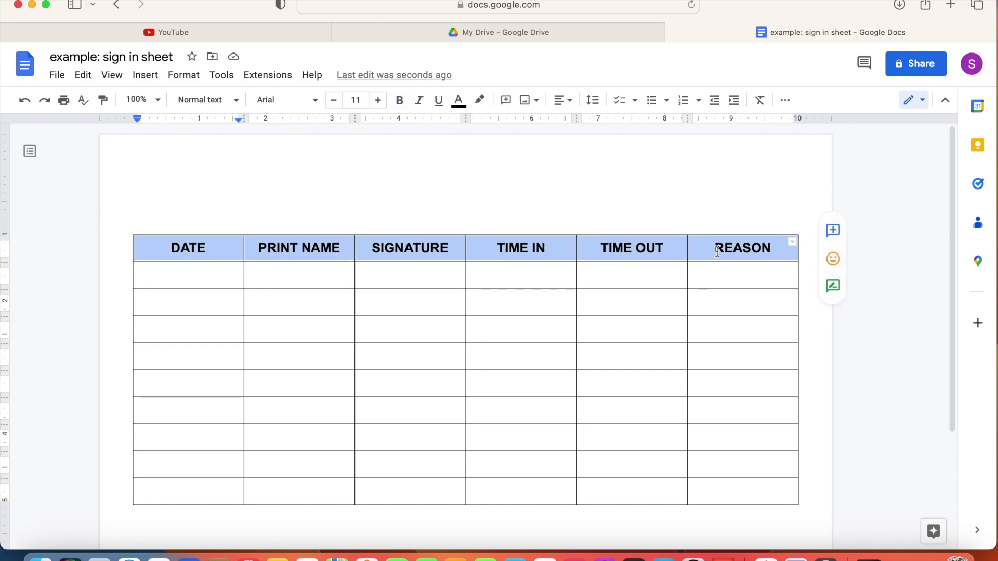
right_click(700, 247)
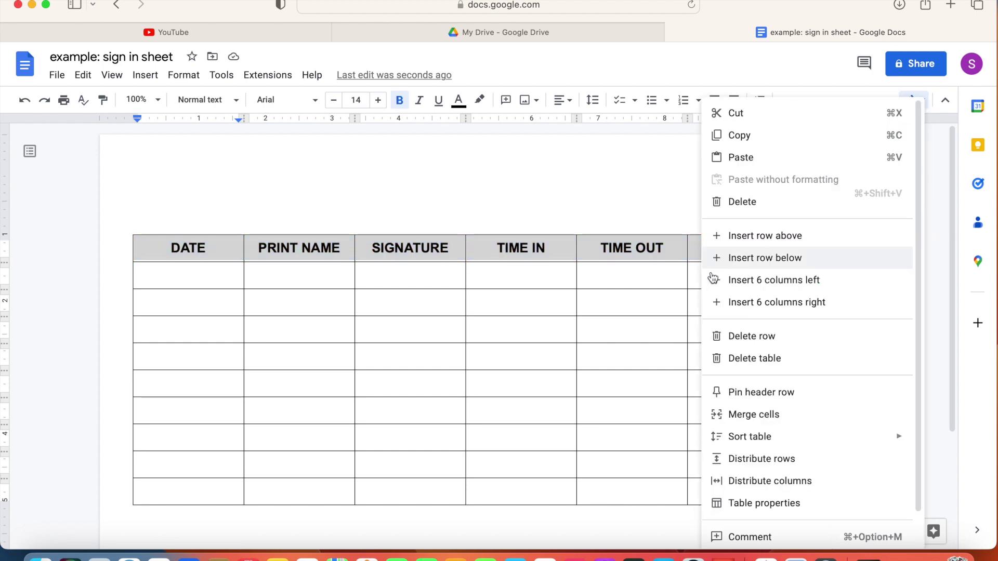
Step: Set the header cells' vertical alignment to Middle in Table properties
click(771, 504)
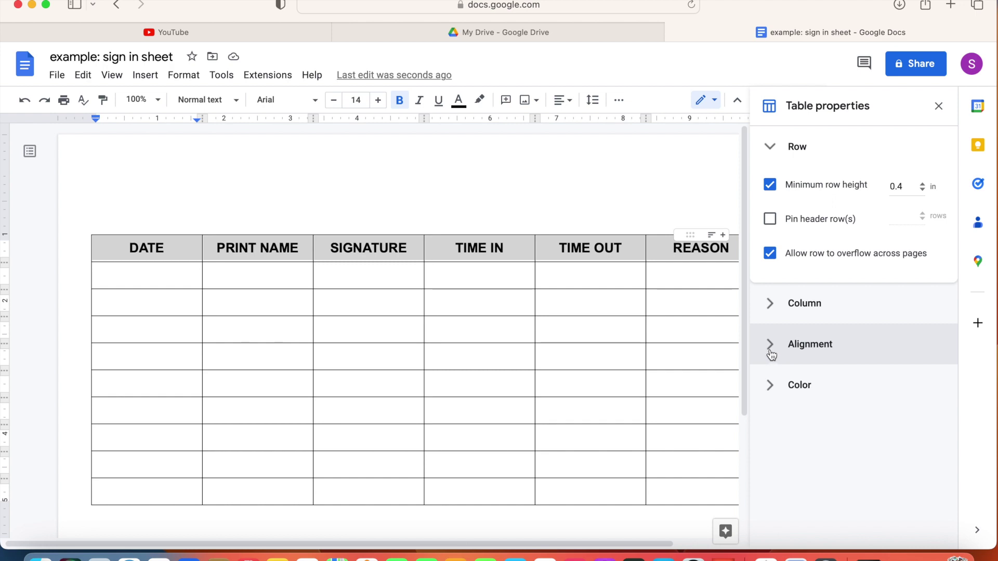
click(771, 350)
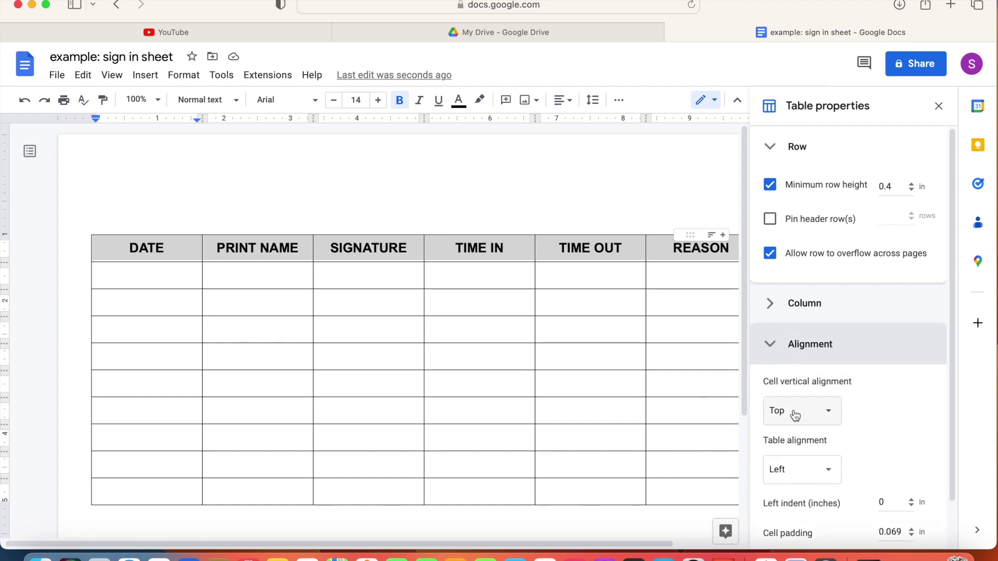
click(796, 411)
click(802, 433)
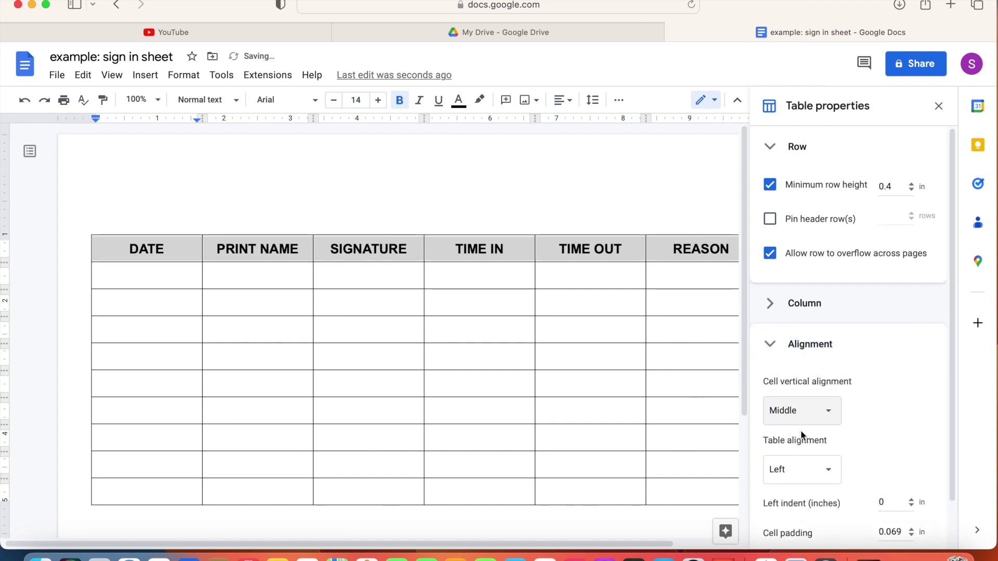
click(940, 106)
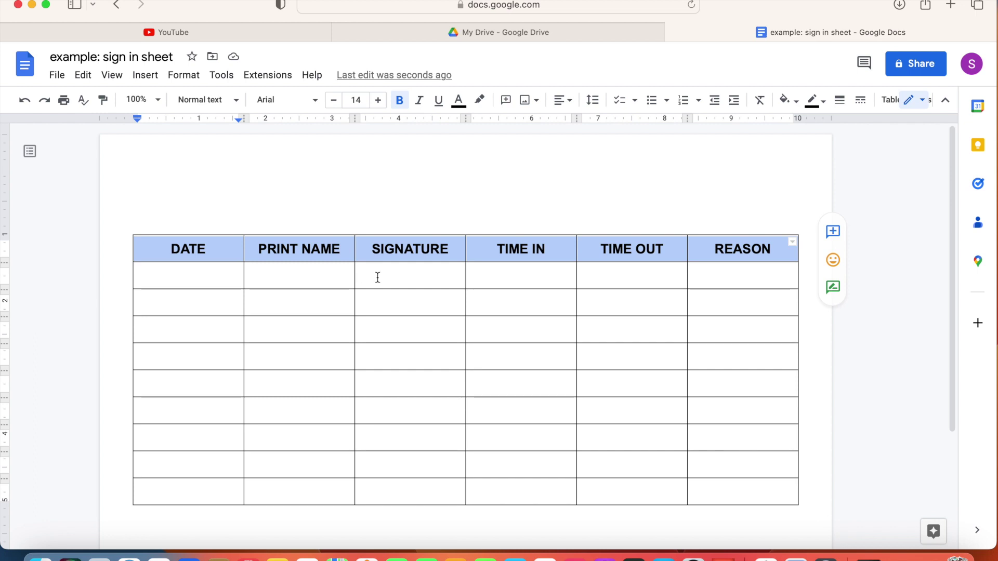
Step: Distribute the six columns to equal width and bring Table properties back up
click(160, 251)
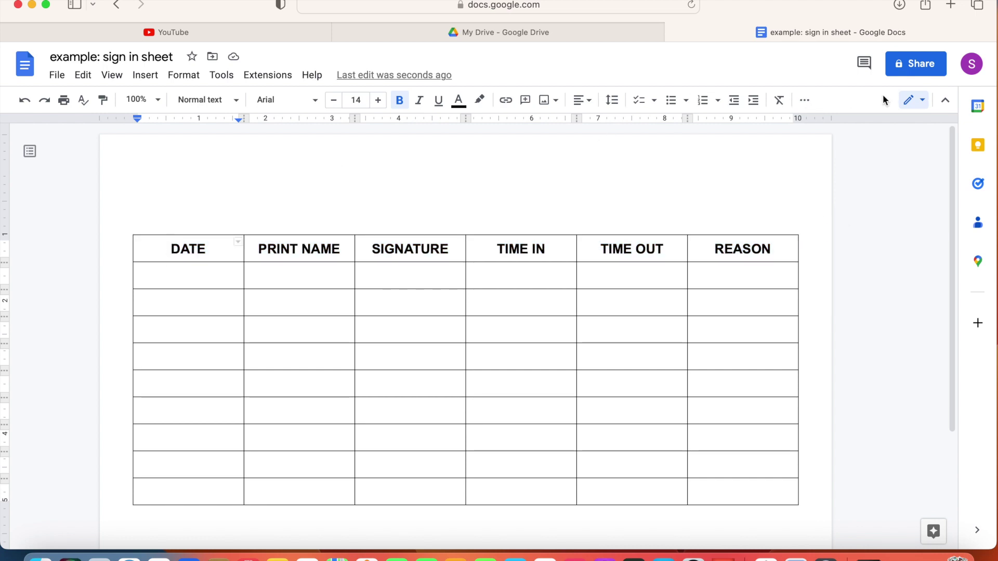
right_click(216, 251)
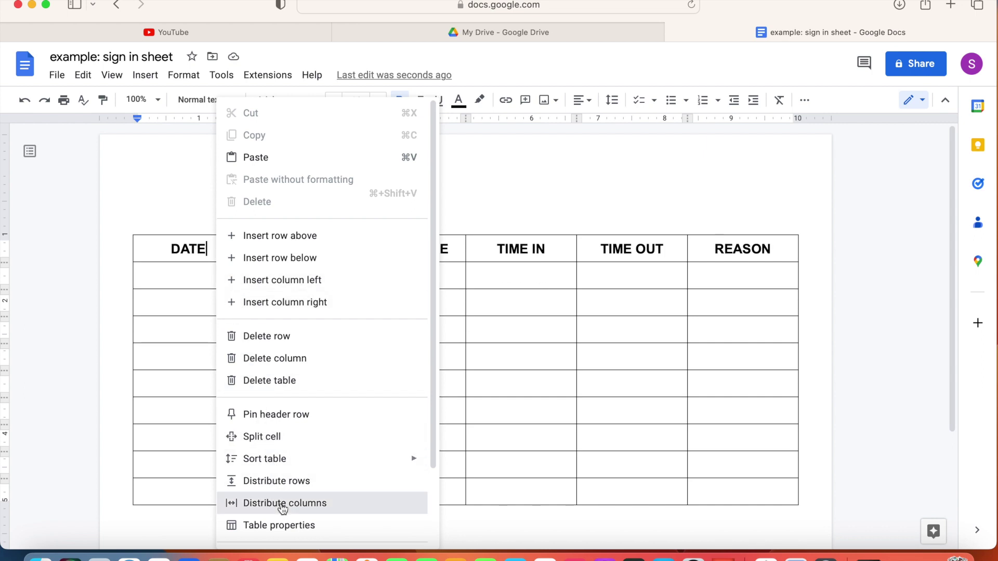
click(282, 504)
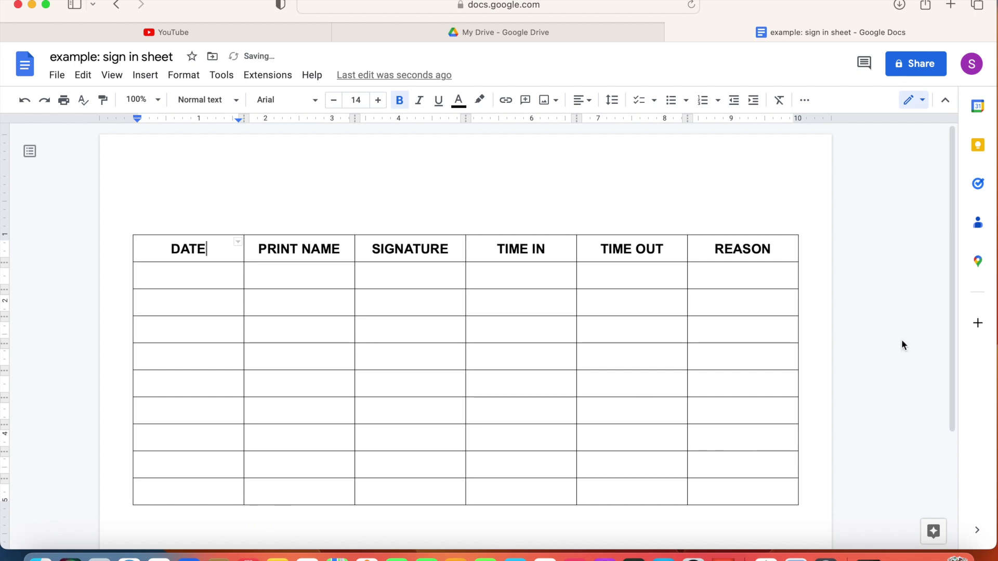
mouse_move(188, 248)
right_click(224, 255)
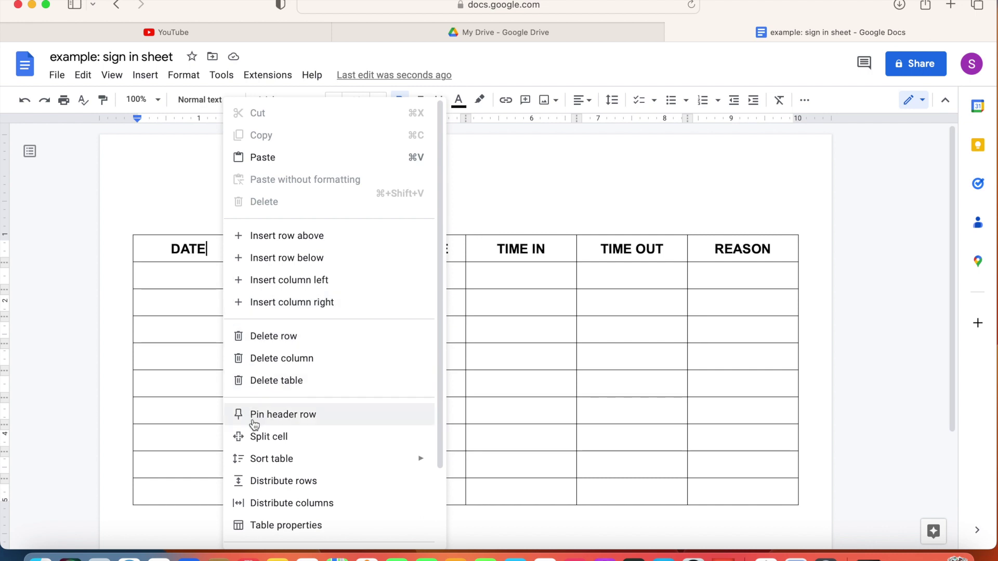
click(273, 534)
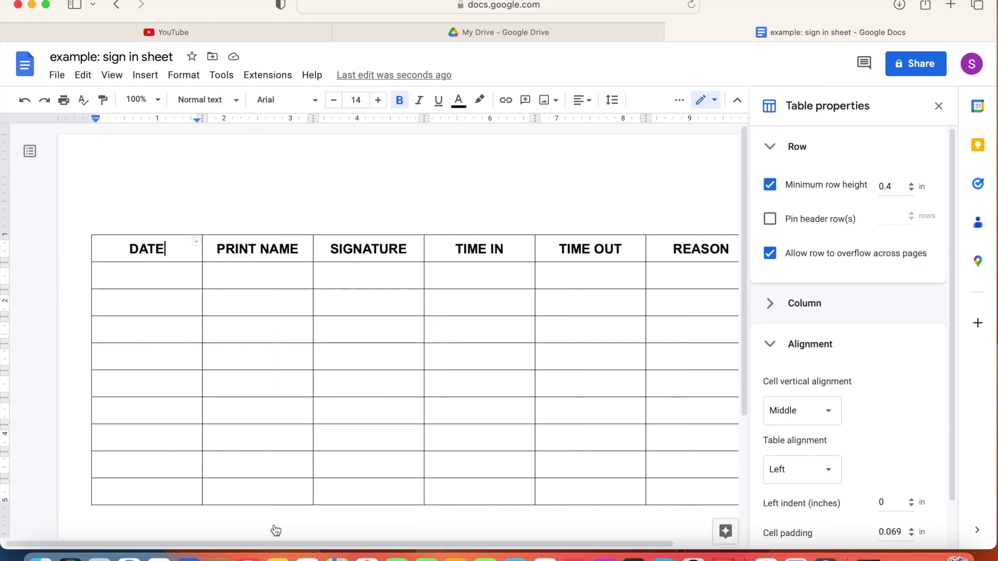
Step: Reduce the DATE column width to 0.867 inches
click(771, 310)
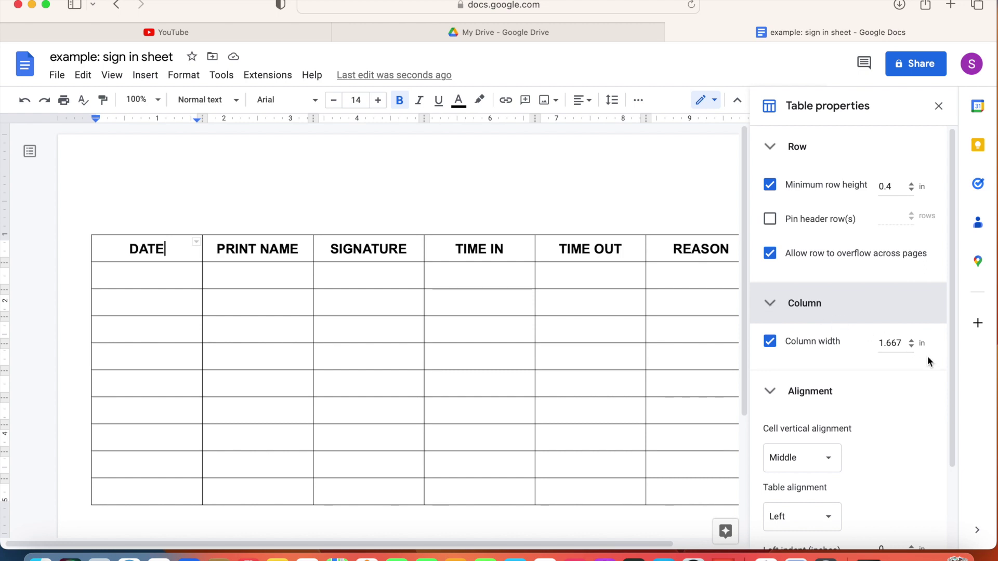
click(912, 347)
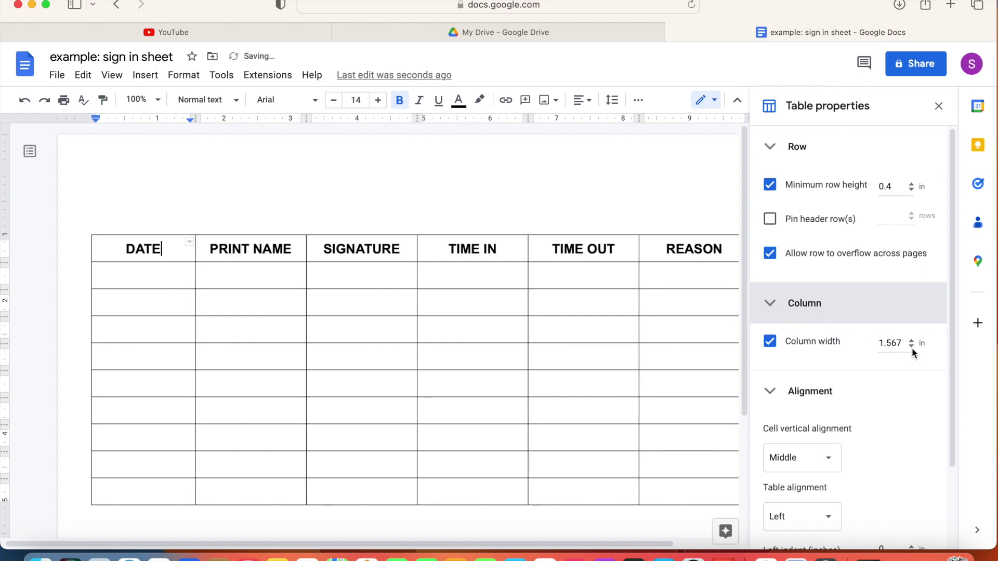
click(911, 348)
click(912, 348)
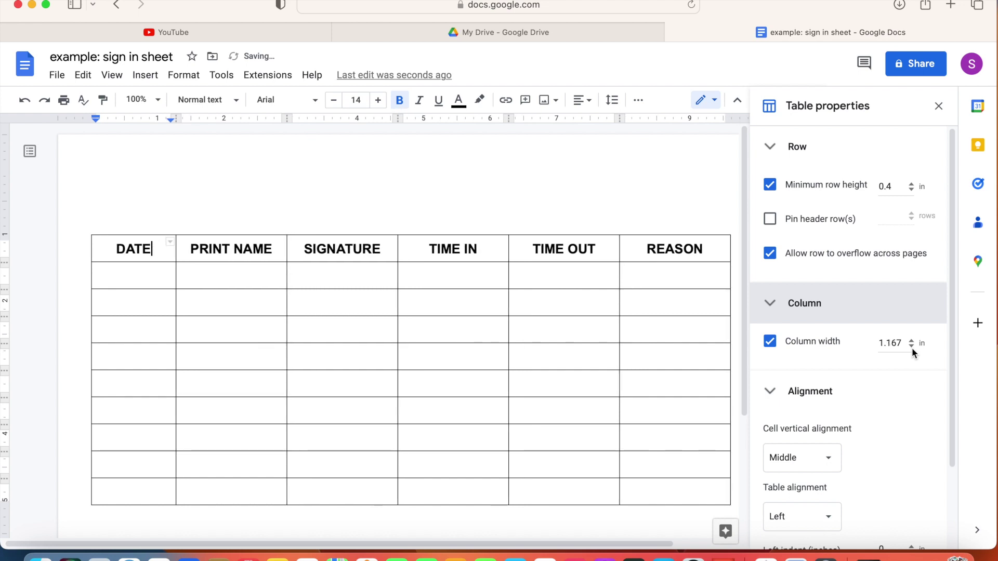
click(911, 349)
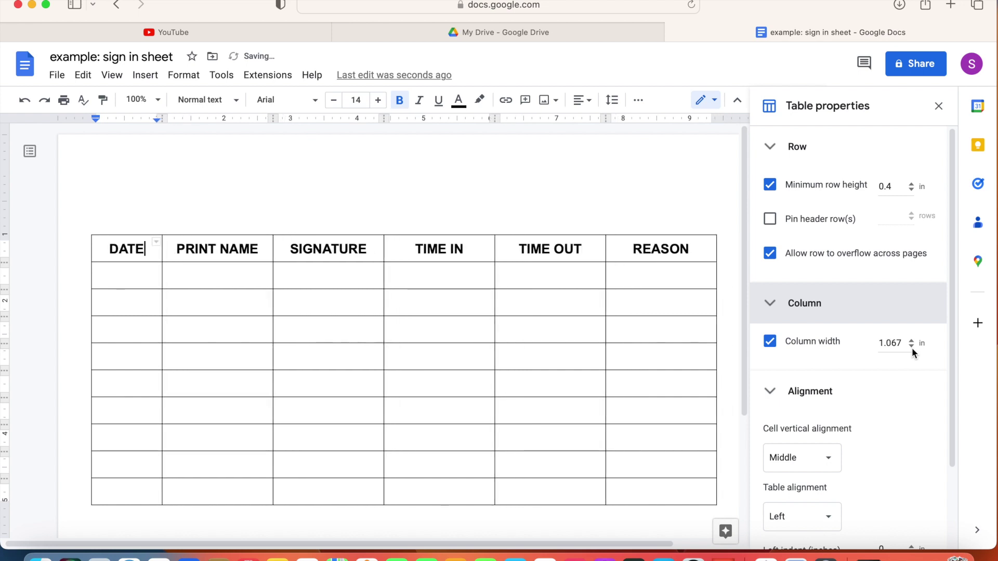
click(912, 347)
click(912, 348)
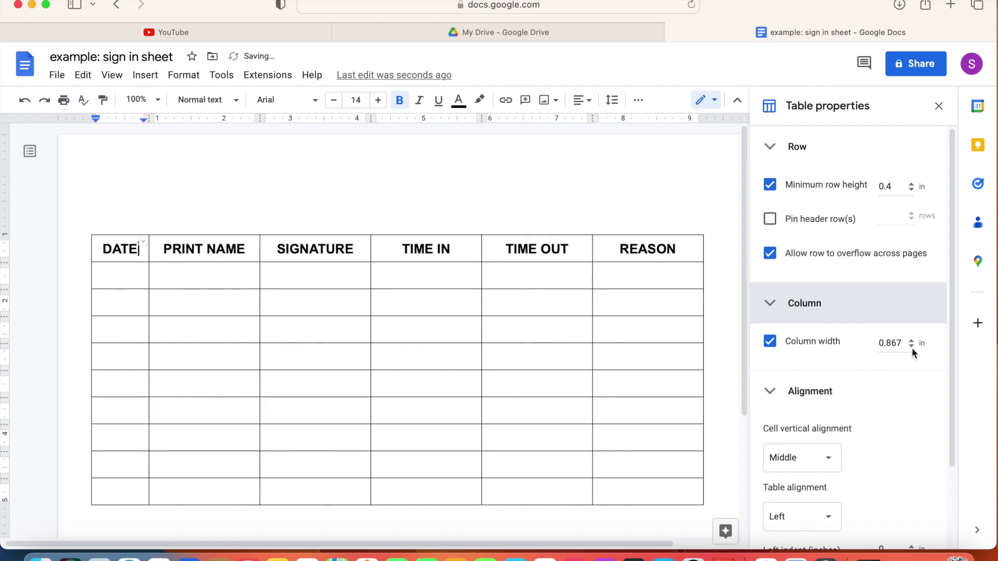
click(352, 201)
Step: Select the PRINT NAME and SIGNATURE columns and raise their width to 1.967 inches
click(205, 247)
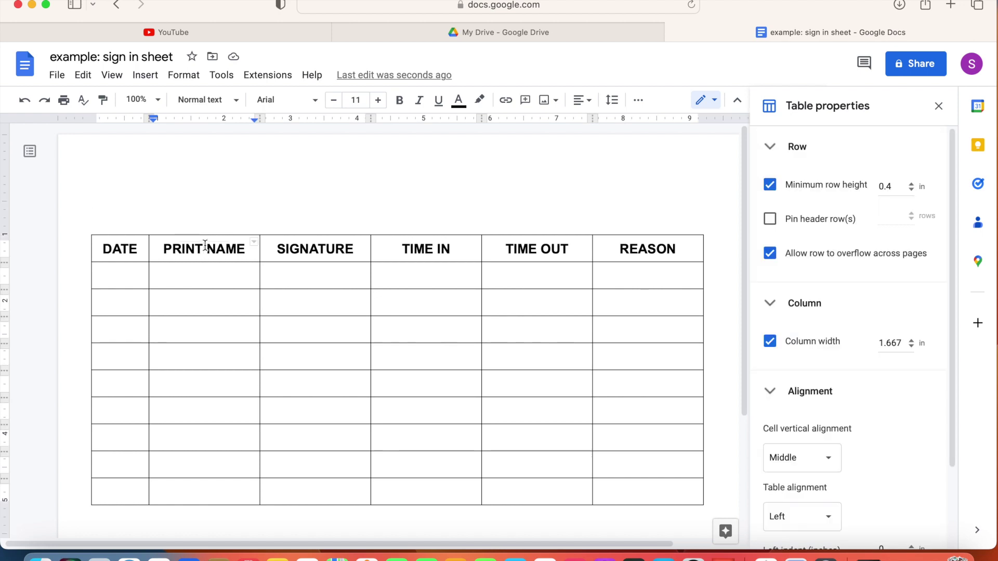
mouse_move(205, 246)
mouse_down()
mouse_move(281, 459)
mouse_move(276, 487)
mouse_up()
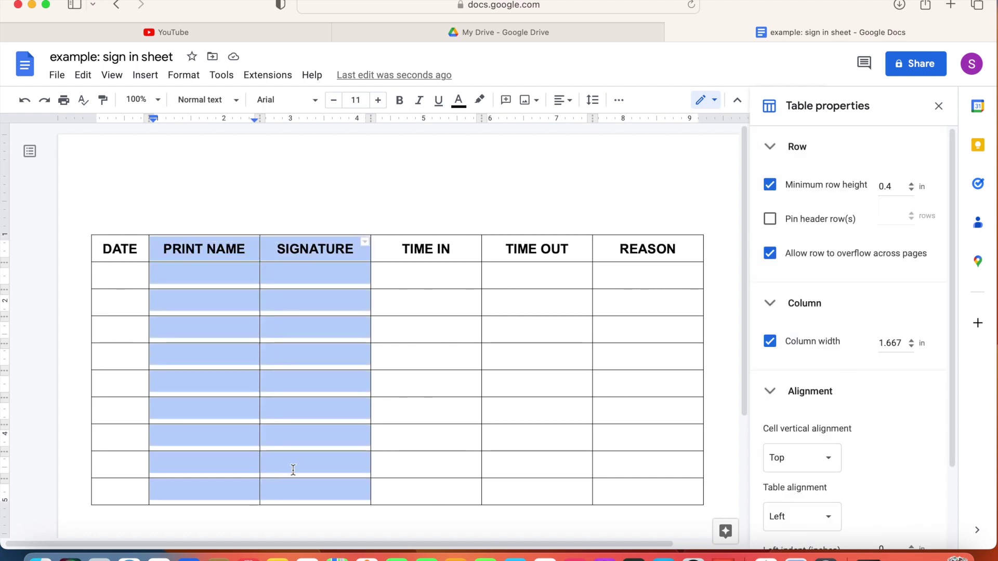
click(913, 341)
click(913, 340)
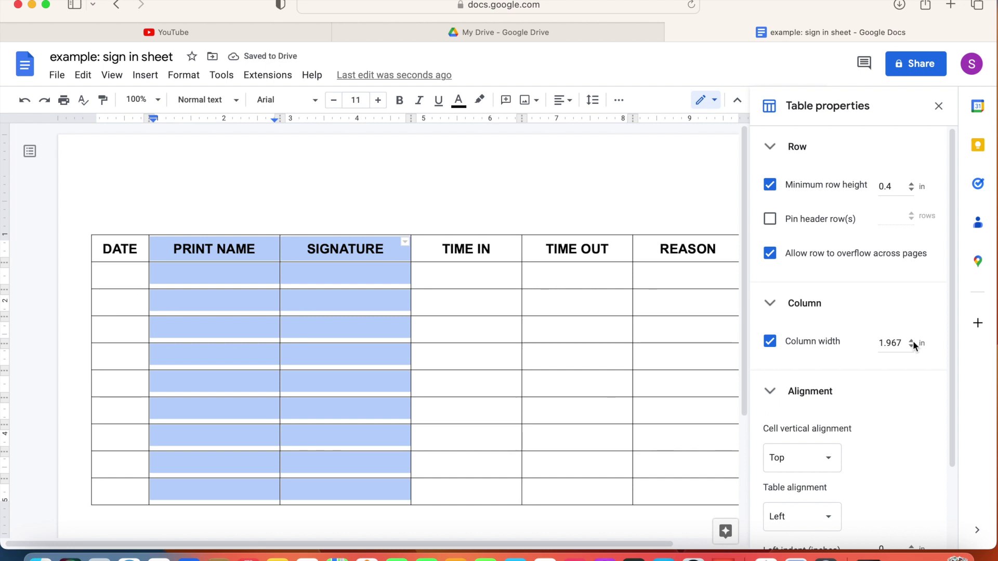
mouse_move(470, 544)
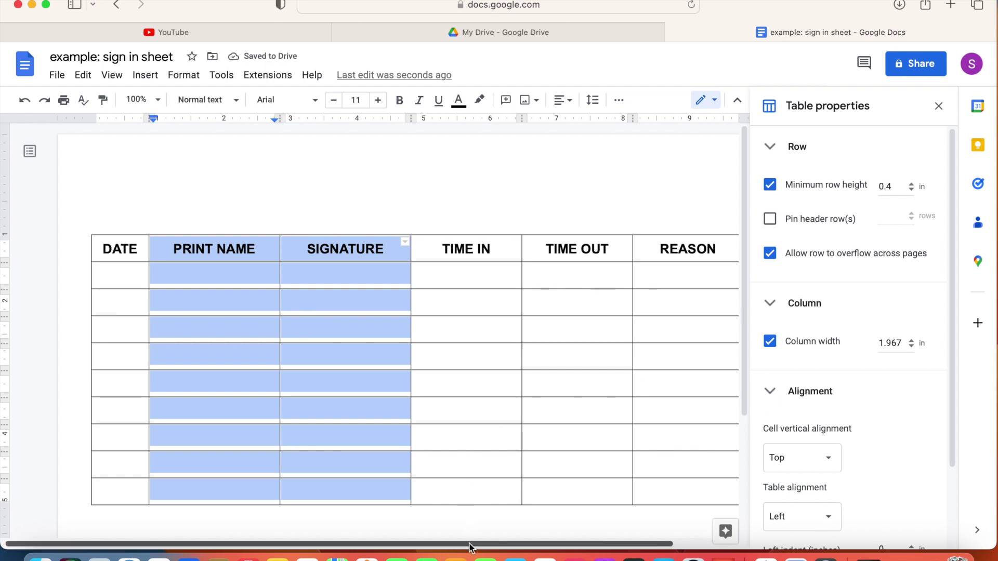
scroll(470, 548, right, 5)
scroll(476, 549, left, 2)
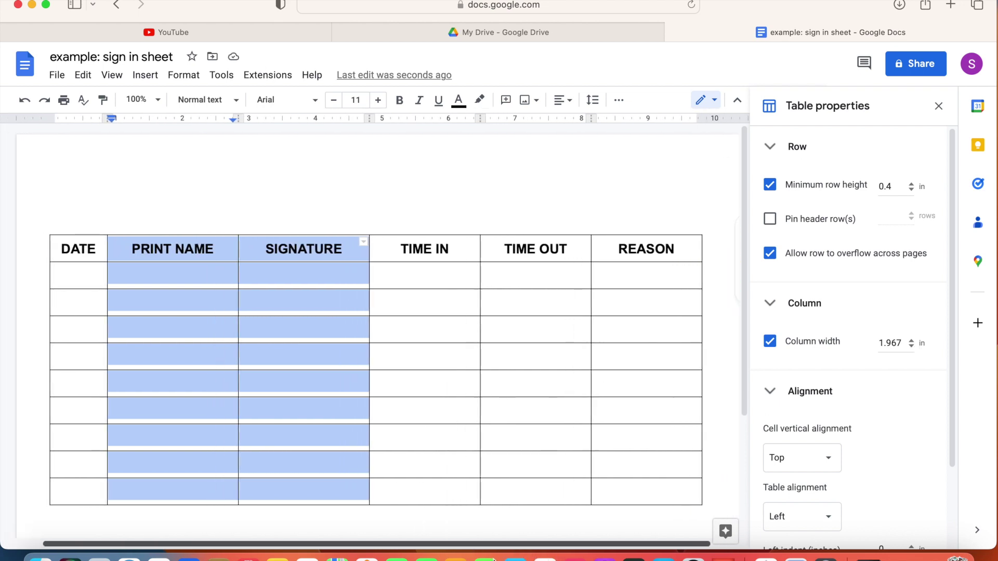
scroll(476, 548, left, 3)
scroll(476, 548, left, 1)
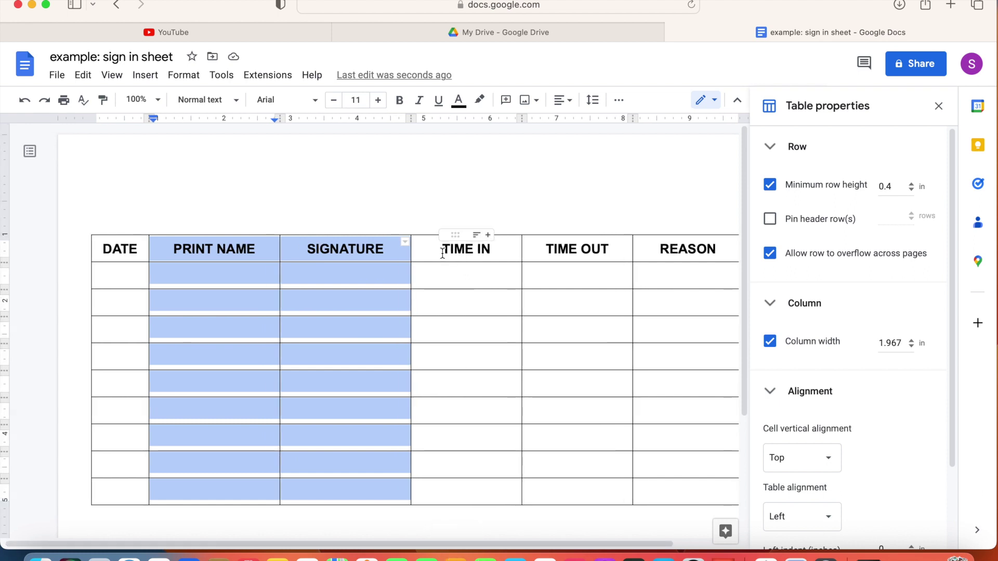
Step: Narrow the TIME IN and TIME OUT columns to 1.067 inches
drag(442, 253, 581, 310)
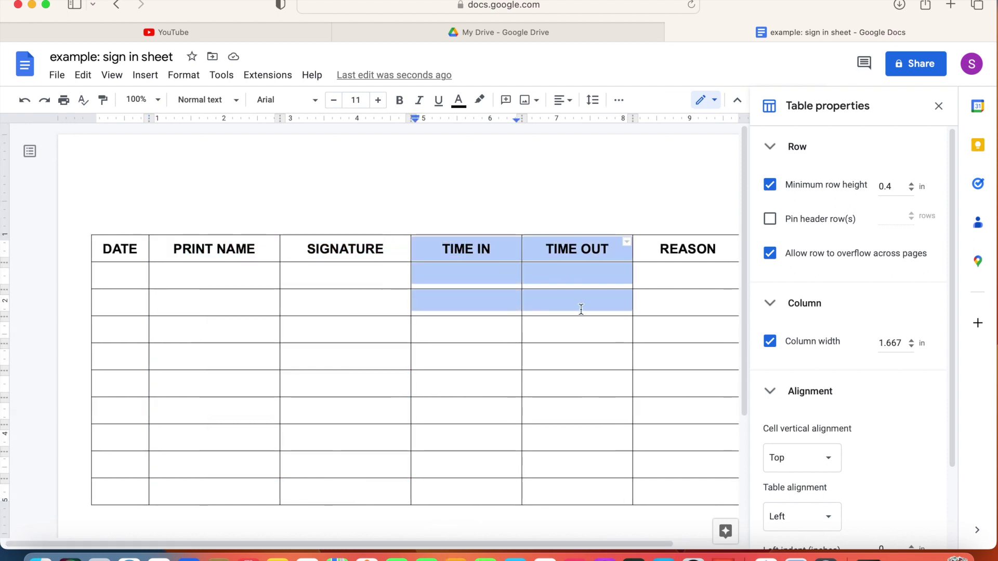
mouse_move(581, 310)
mouse_down()
mouse_move(605, 281)
mouse_move(605, 249)
mouse_up()
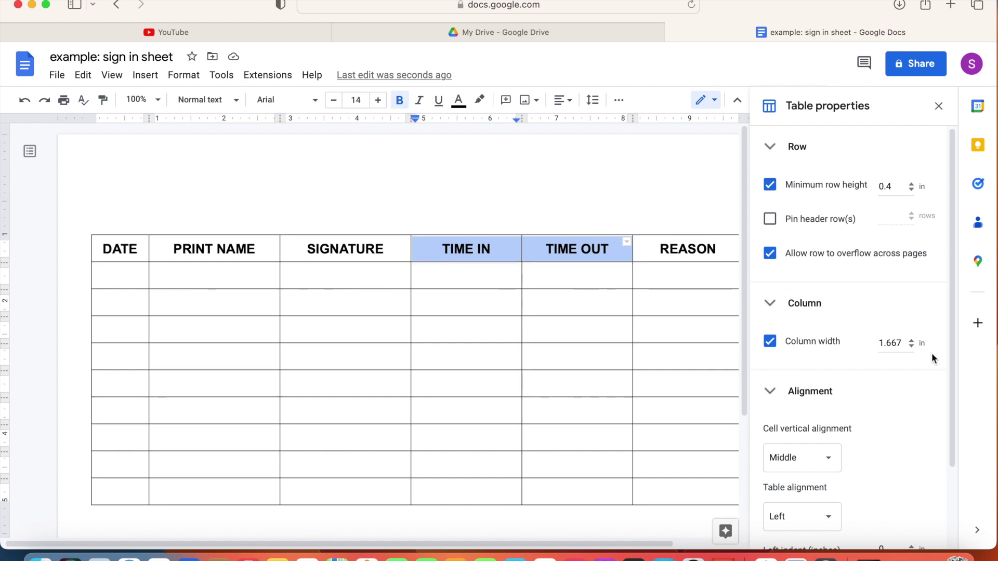
click(912, 346)
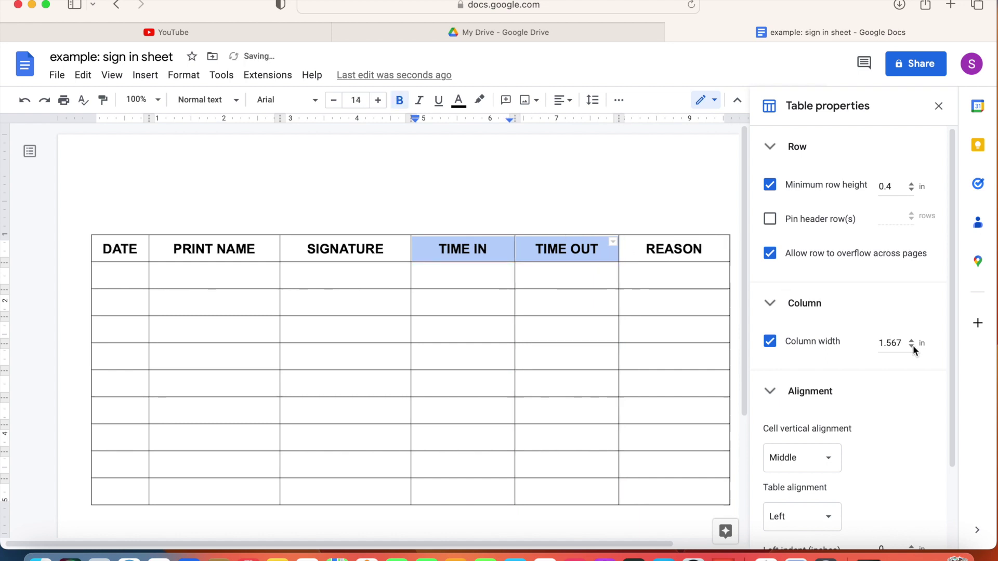
click(913, 345)
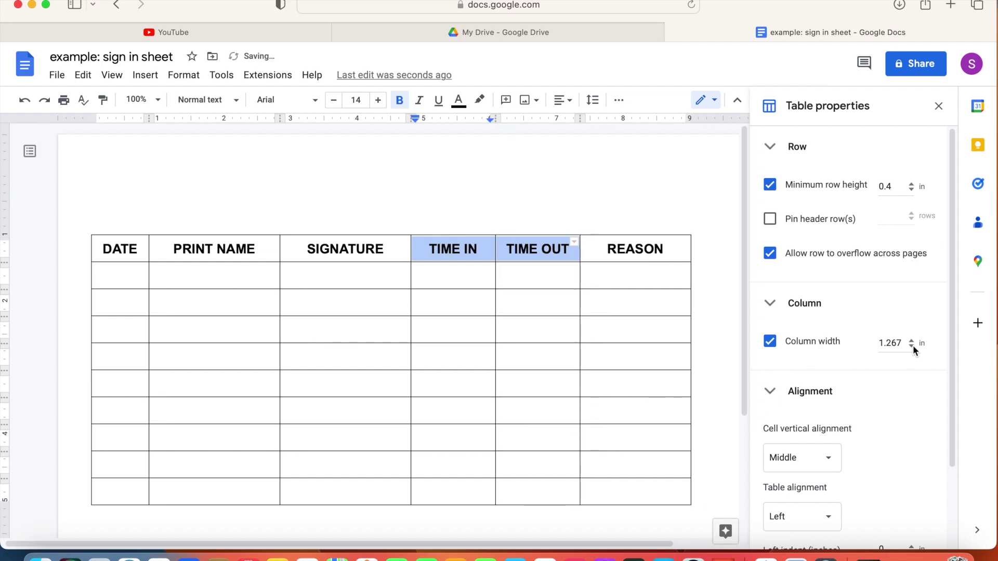
click(912, 345)
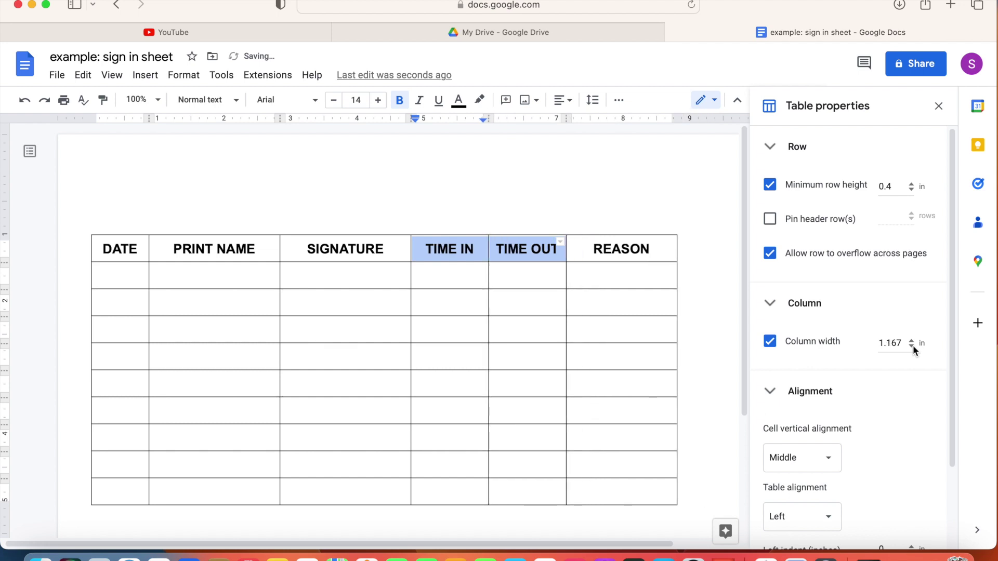
click(913, 345)
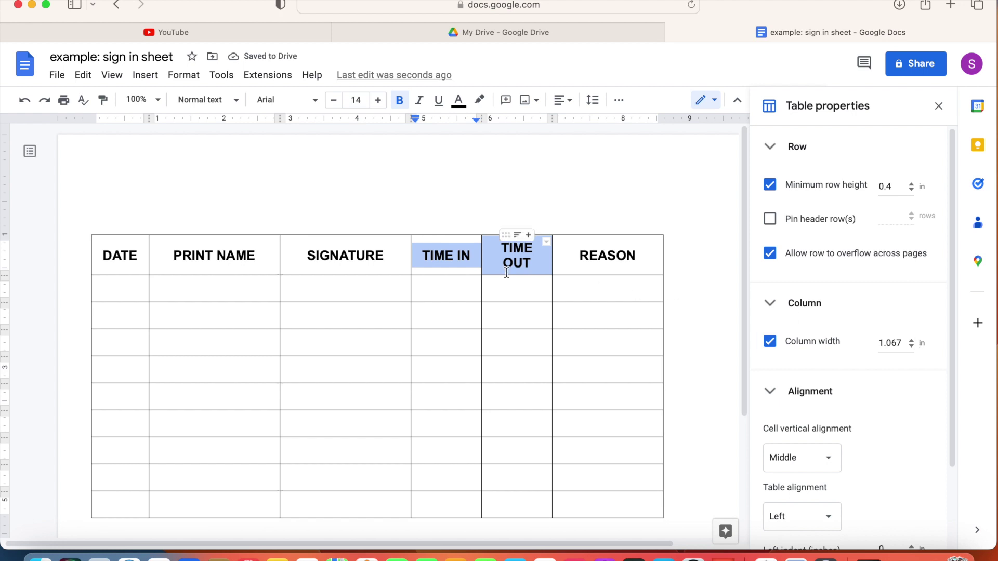
Step: Break the TIME IN header so IN sits on its own line below TIME
click(471, 258)
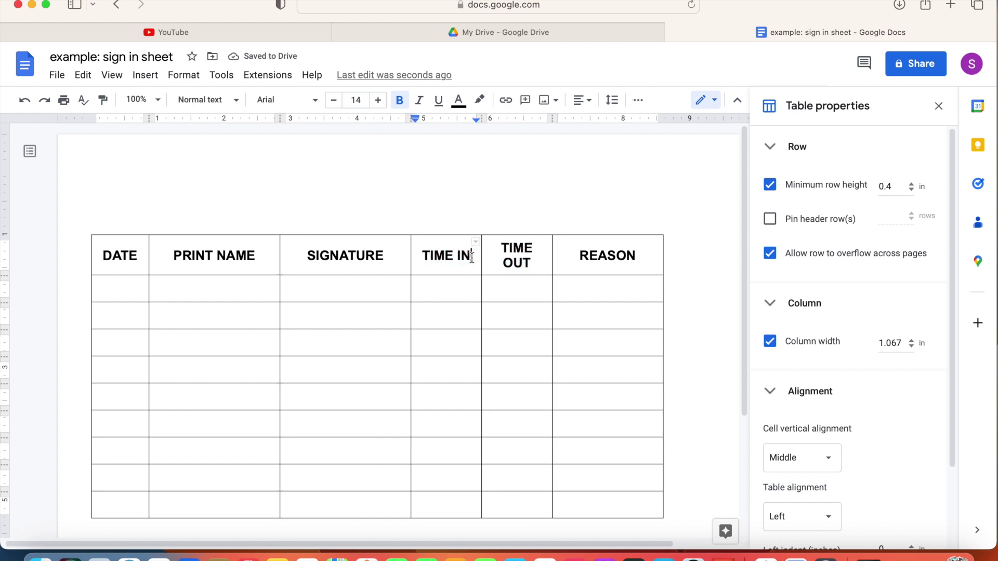
key(Left)
key(Left)
key(Return)
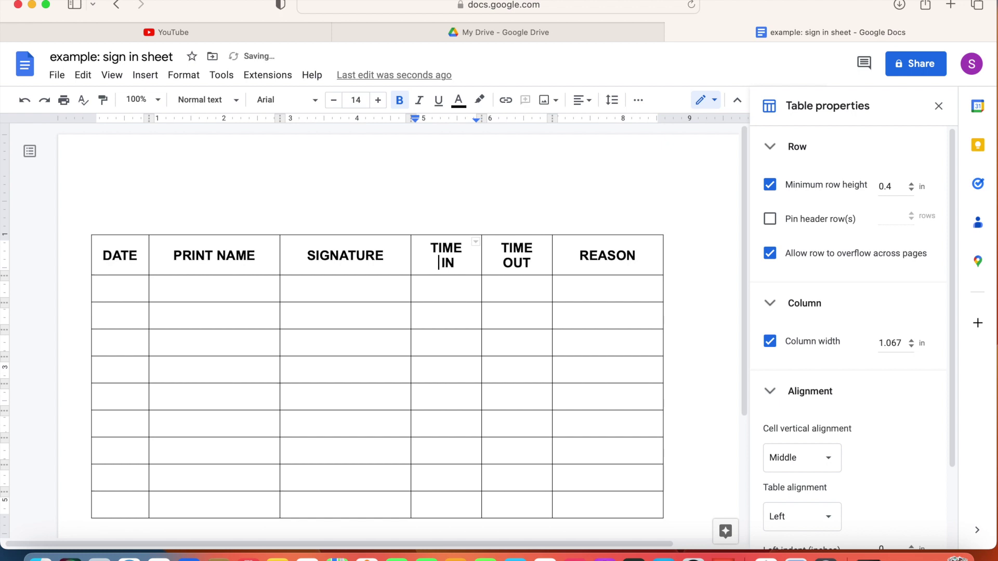
click(636, 294)
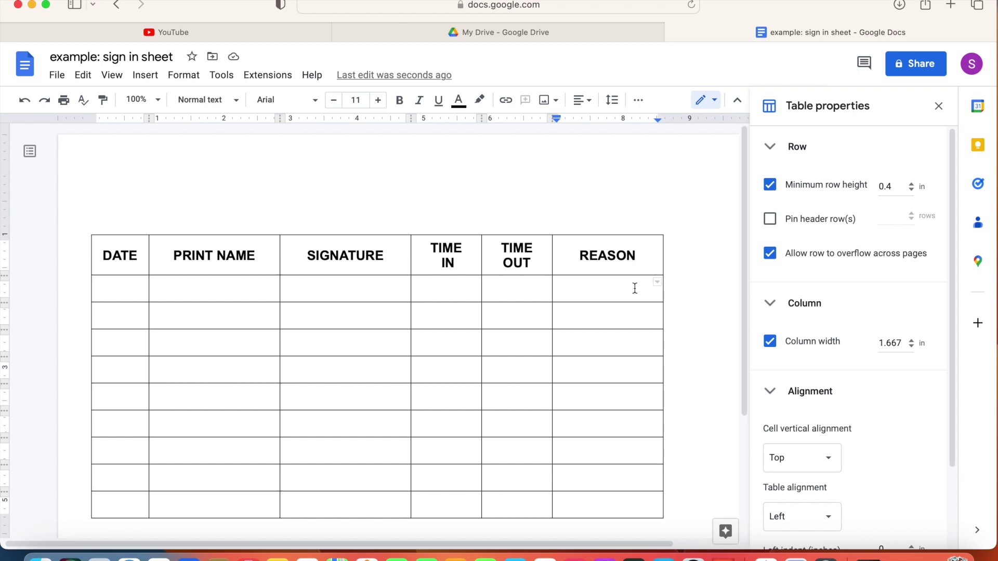
Step: Raise the REASON column width to 2.567 inches
click(635, 288)
click(607, 266)
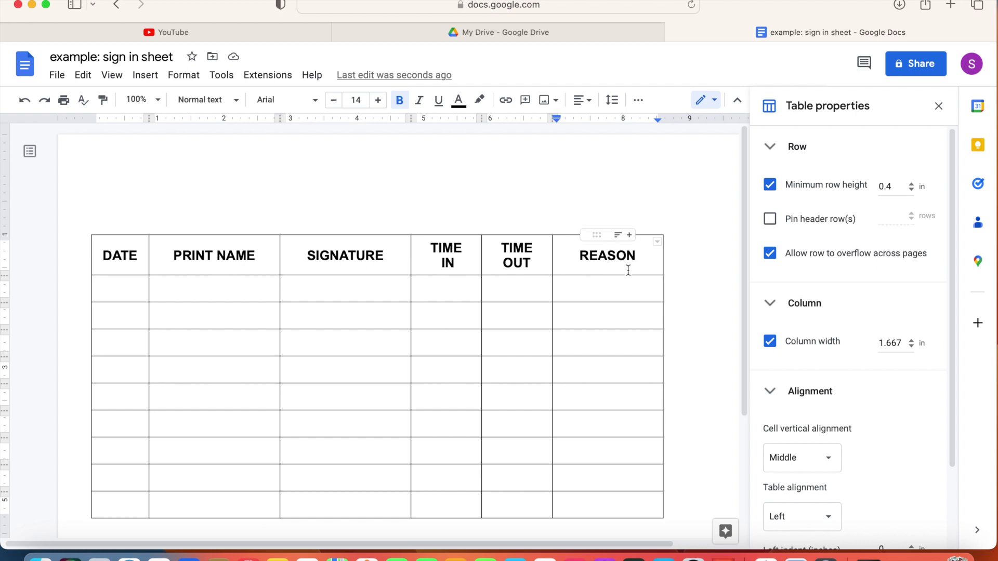
click(912, 340)
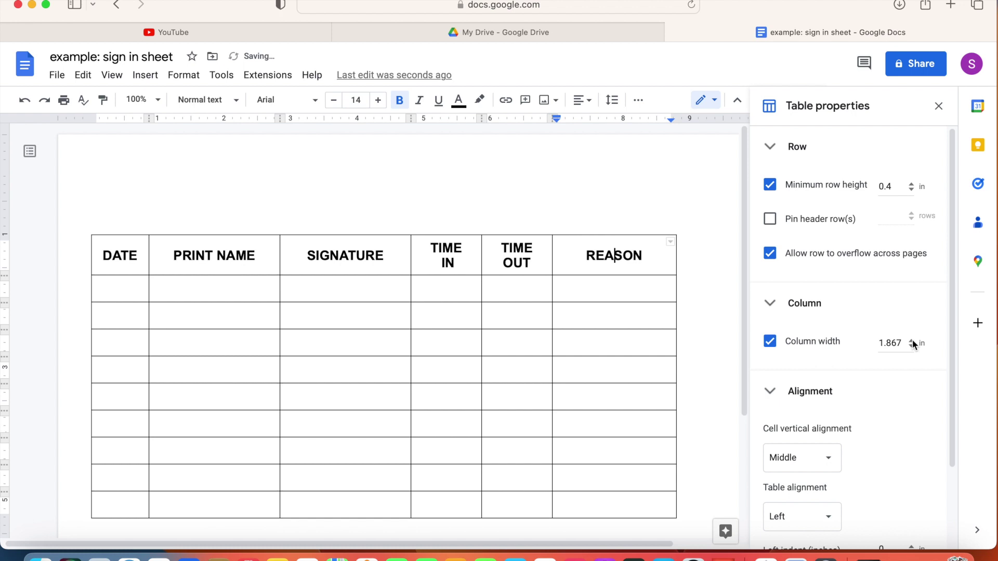
click(913, 341)
click(912, 341)
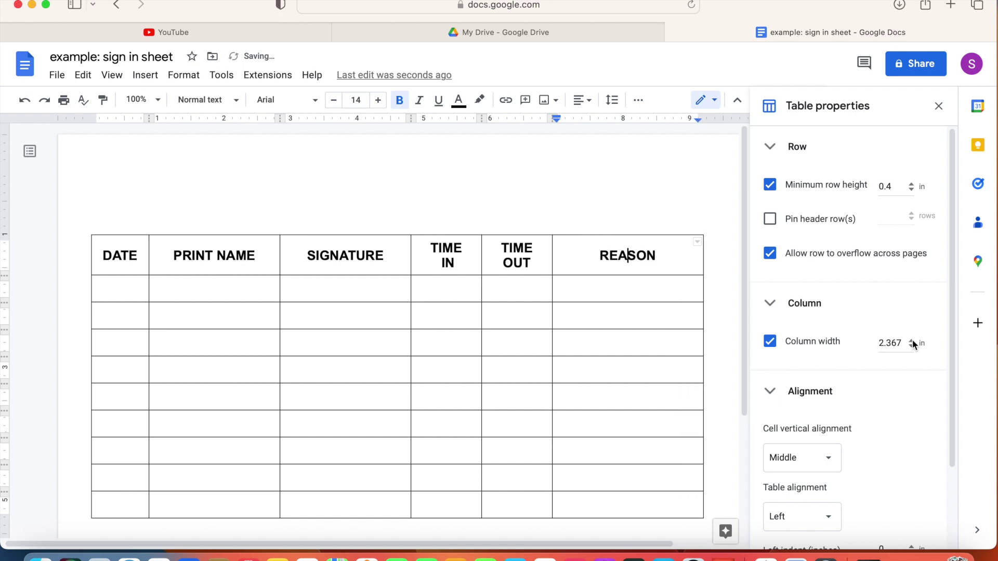
click(912, 341)
click(912, 341)
click(912, 341)
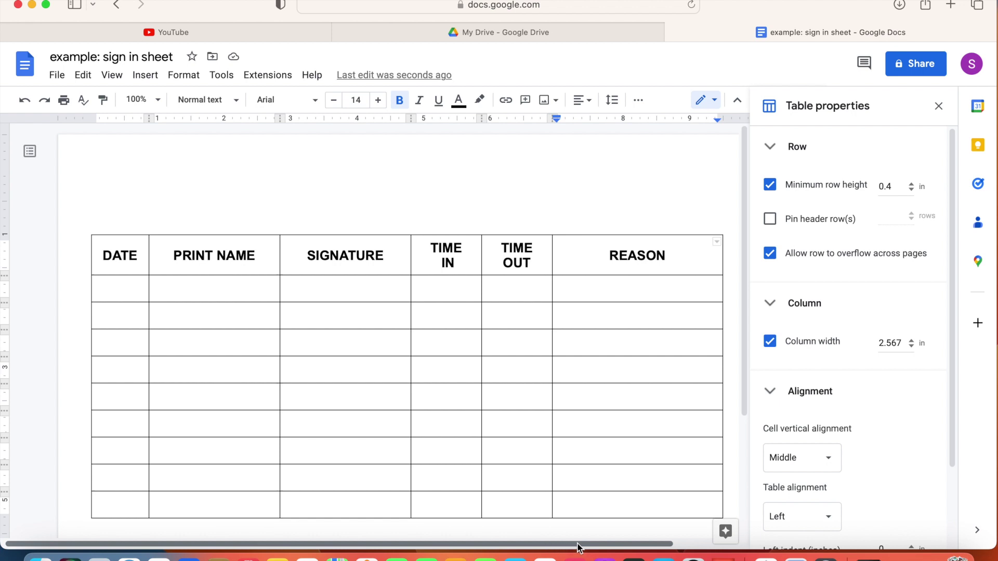
drag(598, 549, 669, 551)
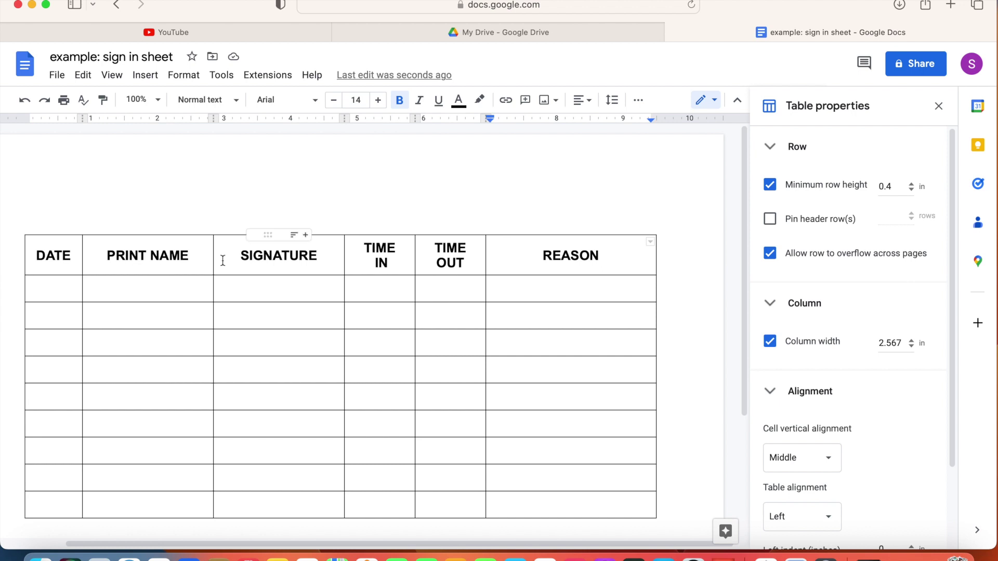
mouse_move(197, 261)
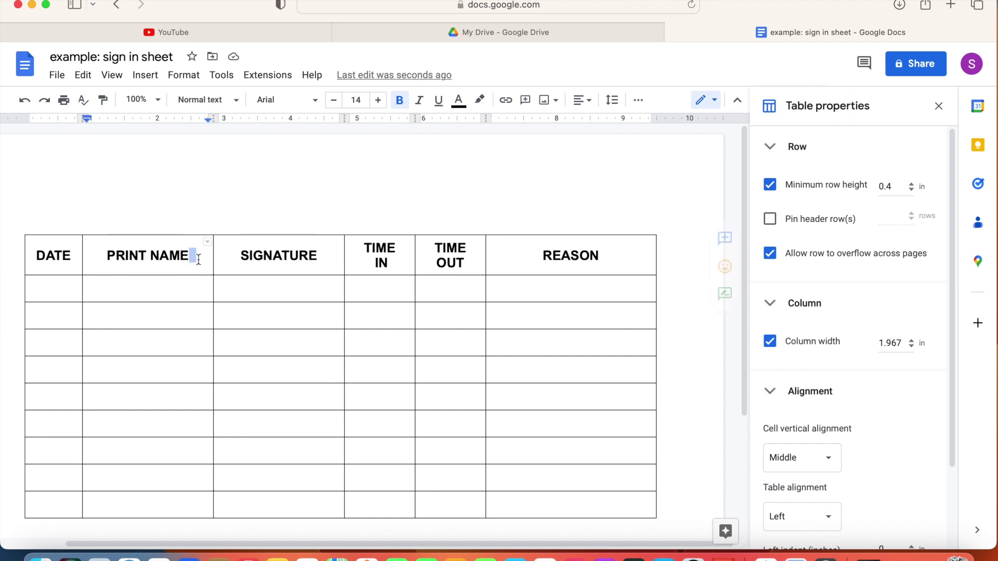
Step: Widen the PRINT NAME and SIGNATURE columns to 2.067 inches
drag(196, 258, 269, 267)
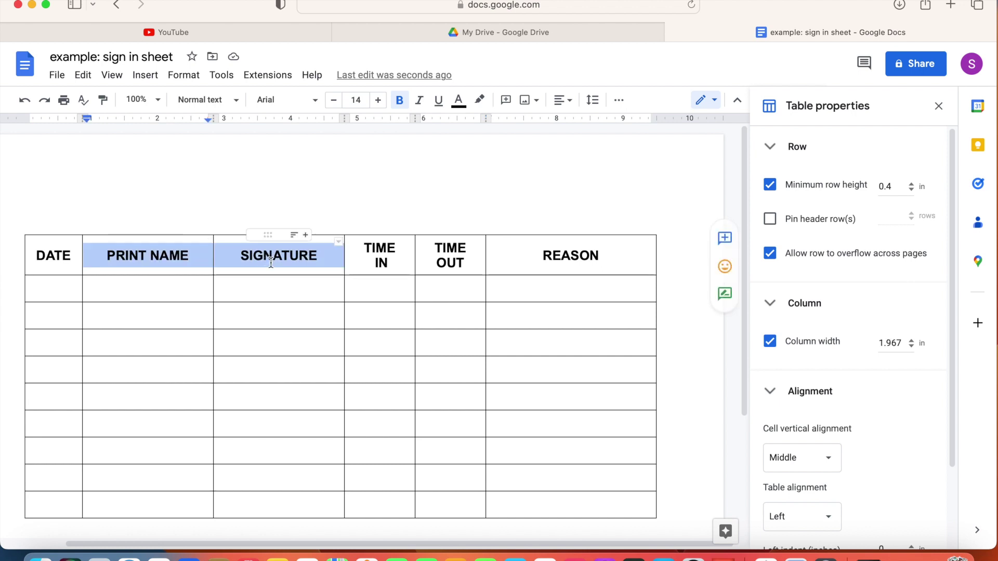
click(911, 340)
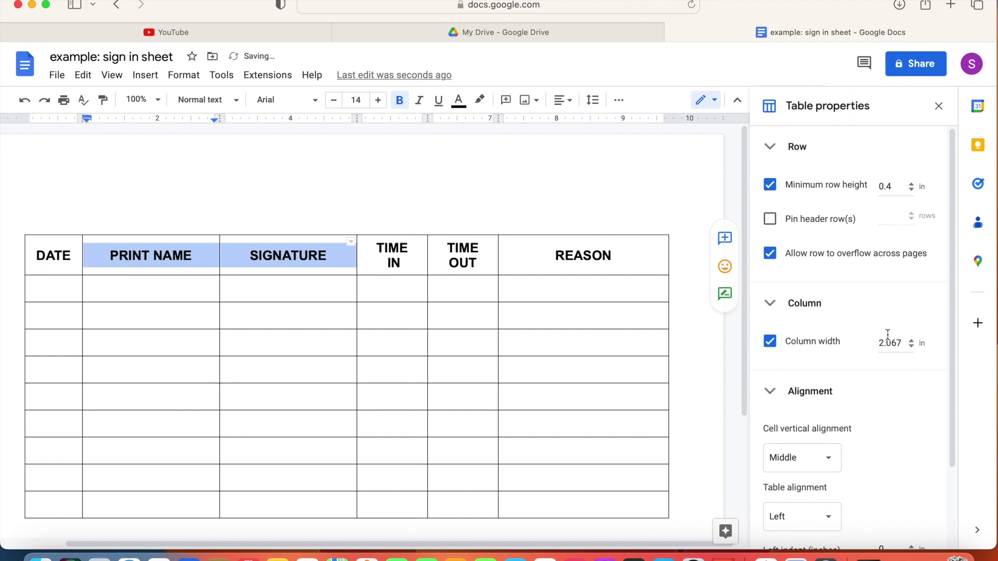
click(602, 257)
text(2.767)
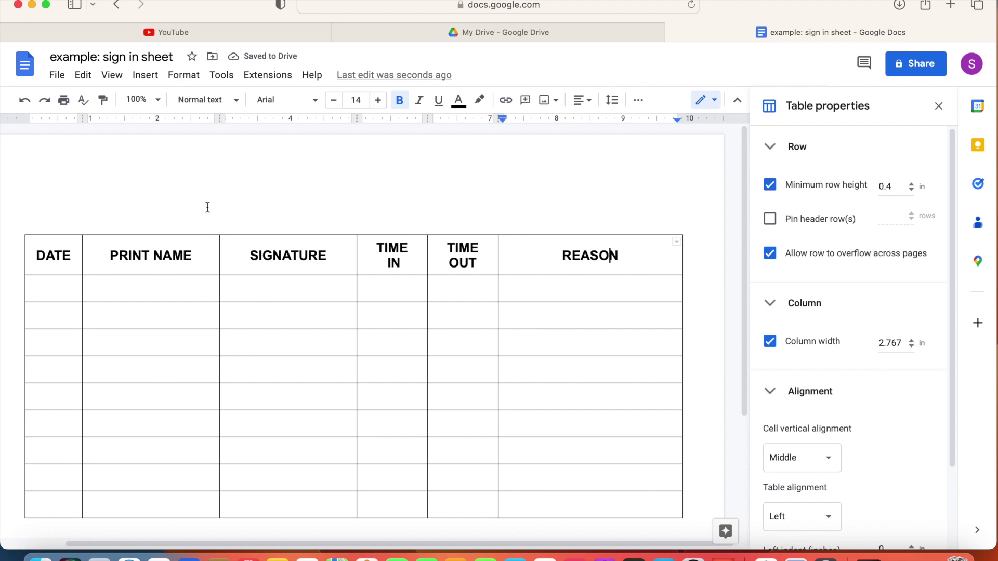
Step: Center-align the empty line above the table for the title
click(232, 173)
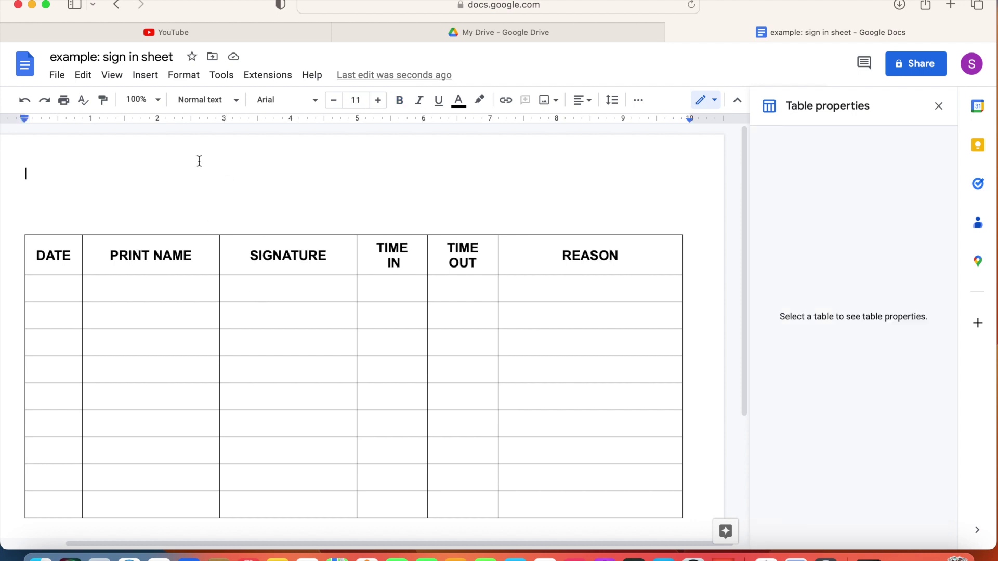
click(581, 100)
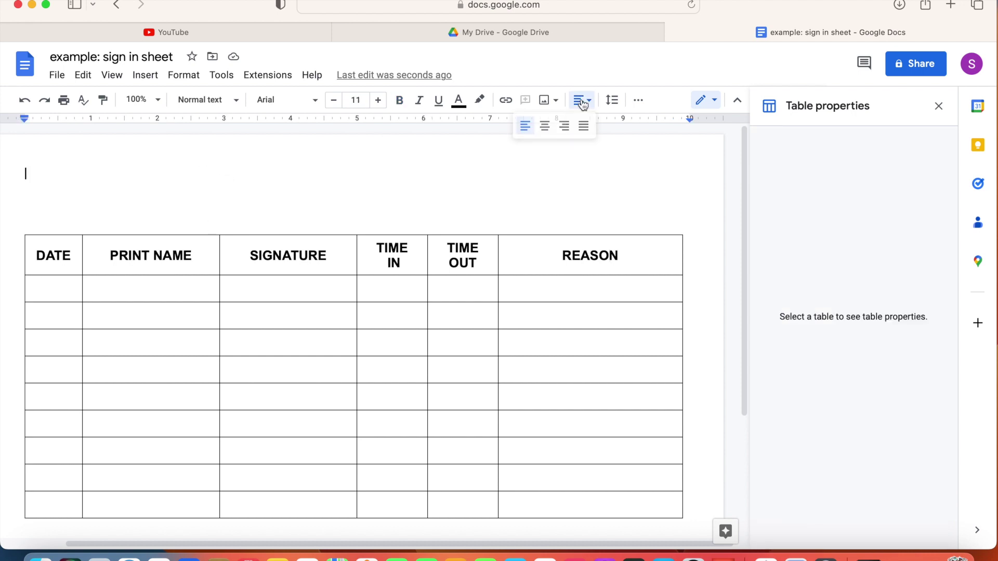
click(545, 125)
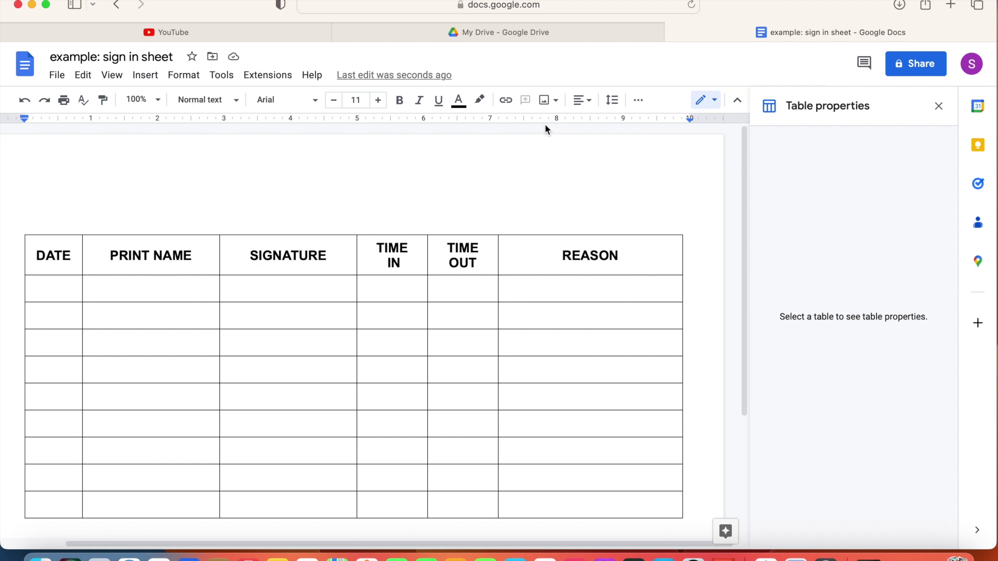
text(COUNTY )
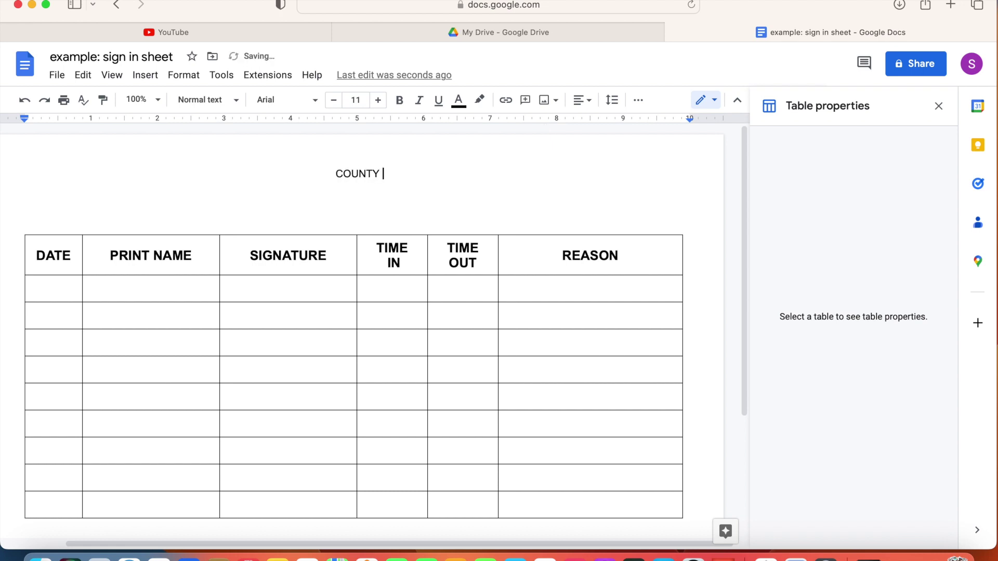
text(VISITO)
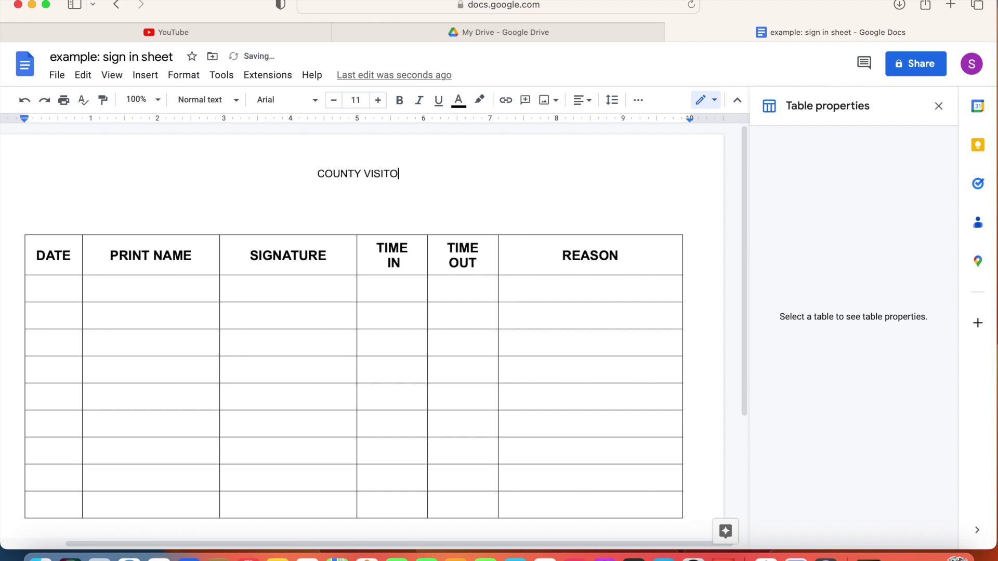
text(R )
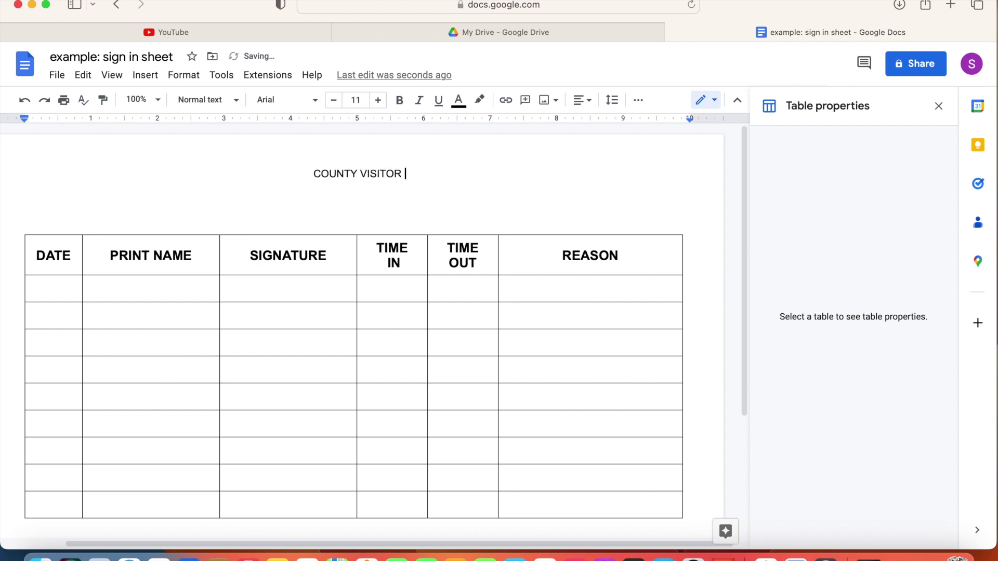
text(SIGN-IN)
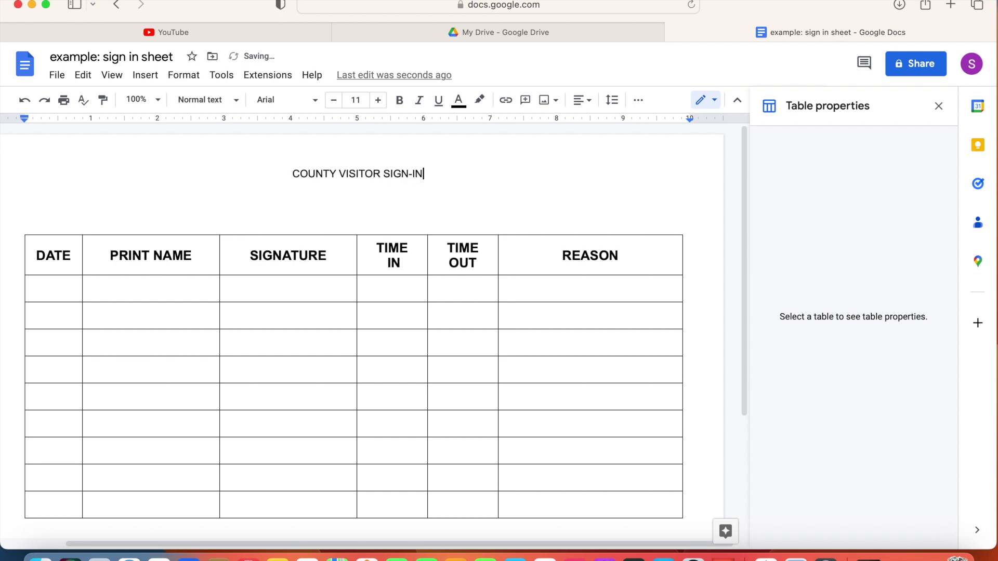
Step: Make the COUNTY VISITOR SIGN-IN heading 24 pt and bold
right_click(293, 174)
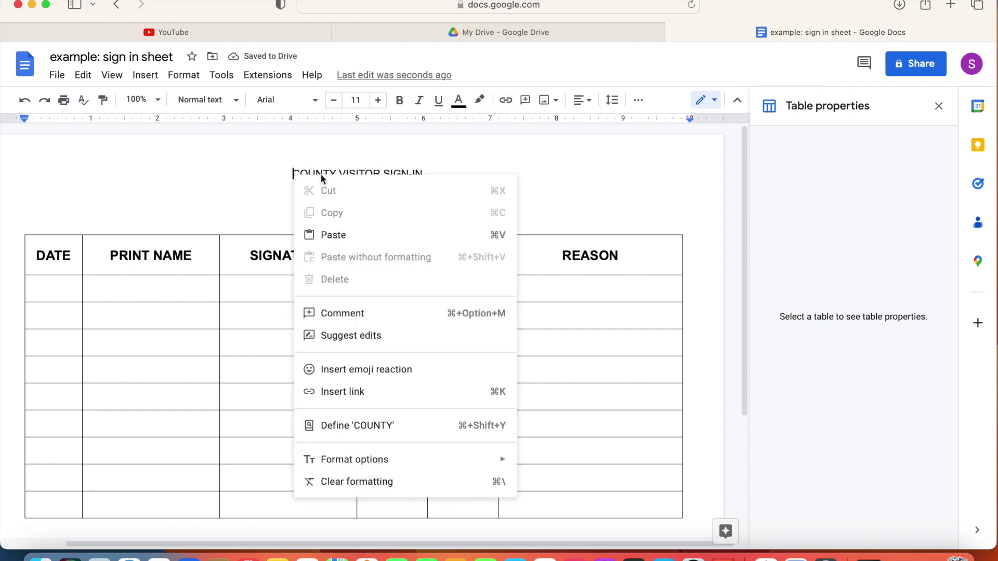
key(Escape)
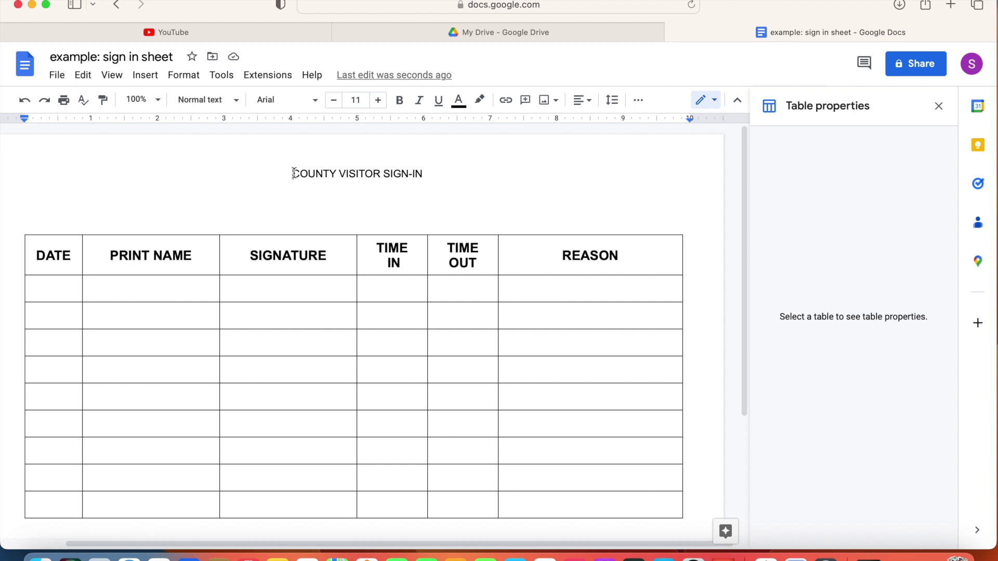
drag(294, 173, 436, 170)
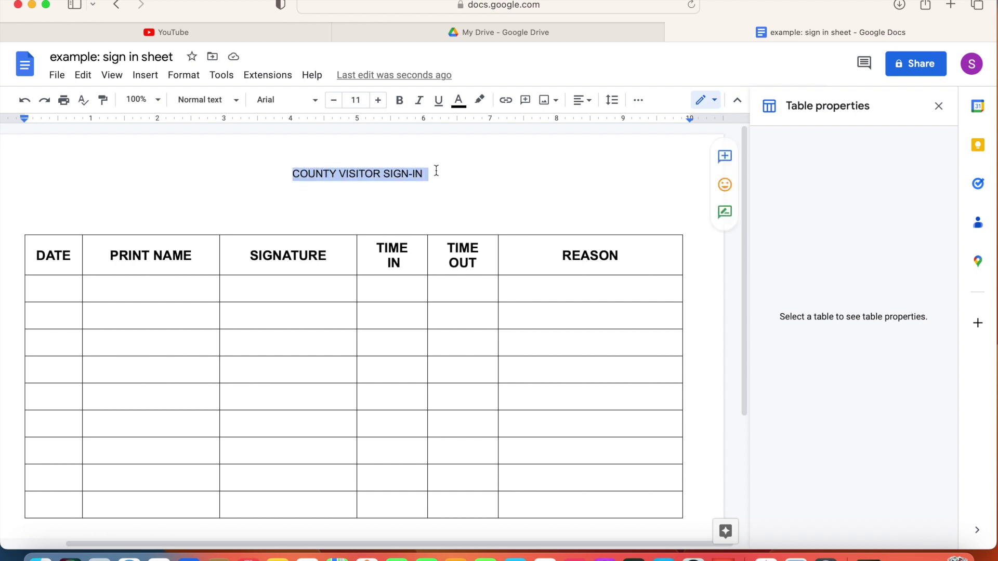
click(377, 101)
click(378, 101)
click(378, 100)
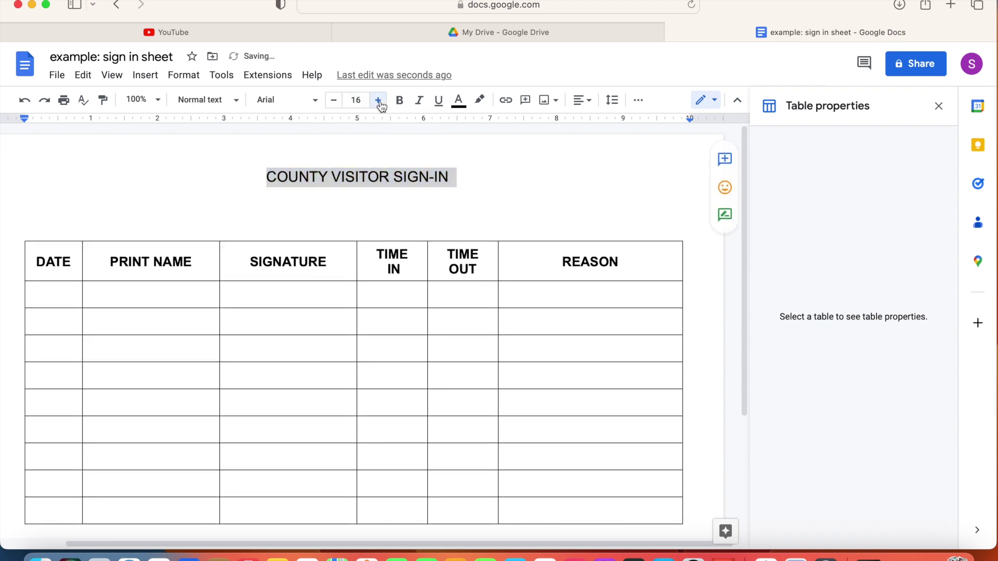
click(378, 100)
click(379, 101)
click(378, 101)
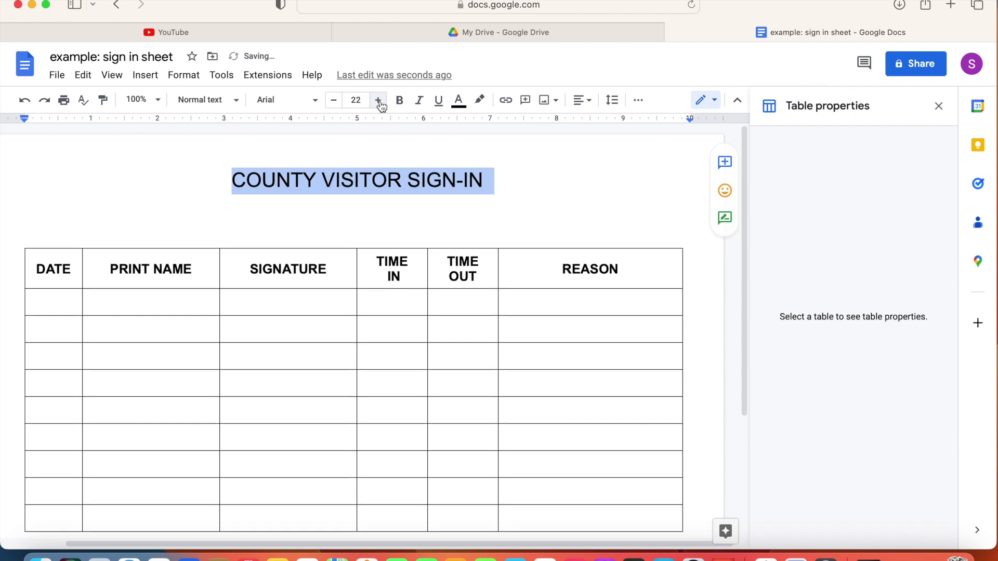
click(379, 101)
click(379, 101)
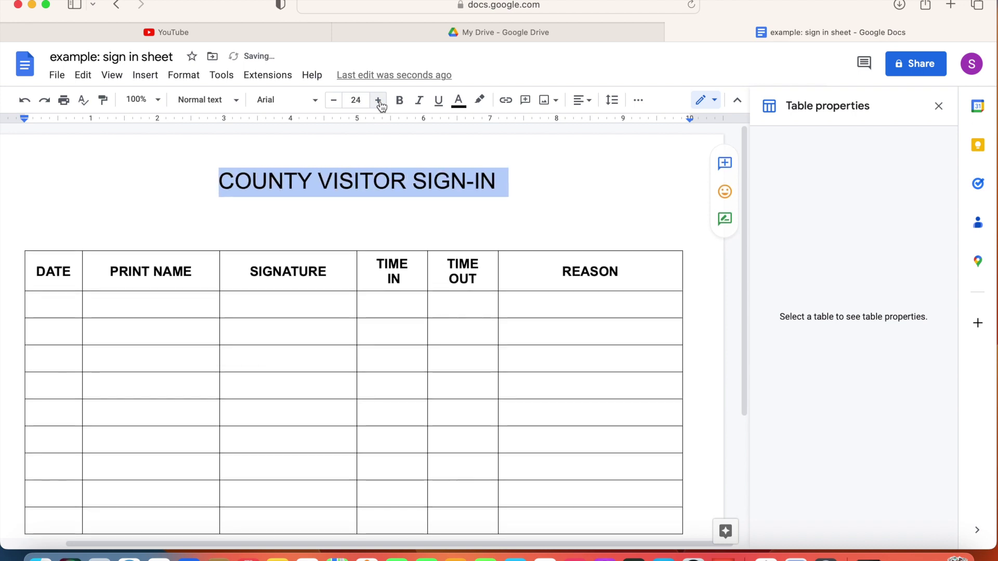
click(399, 102)
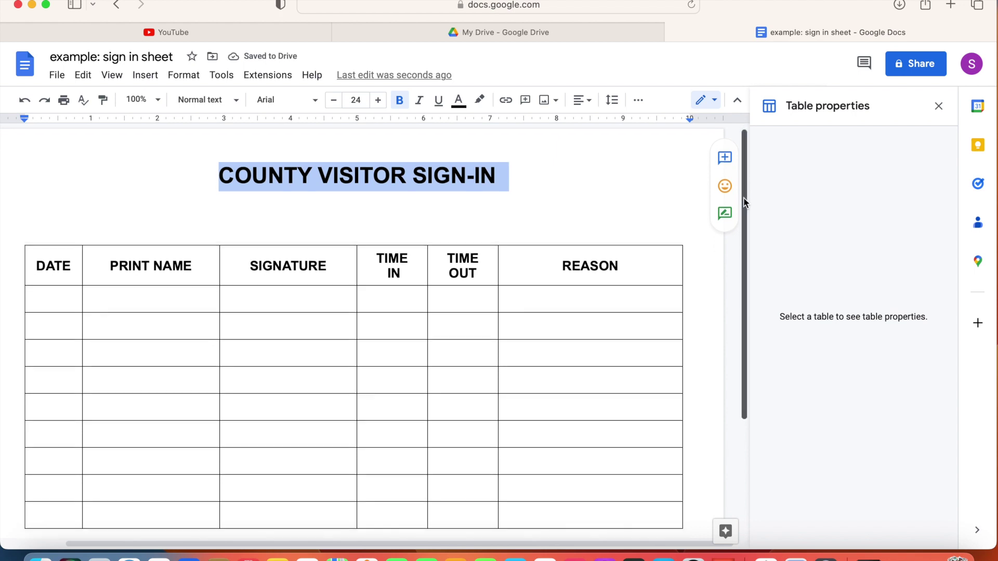
mouse_move(743, 199)
mouse_down()
mouse_move(762, 293)
mouse_move(753, 168)
mouse_up()
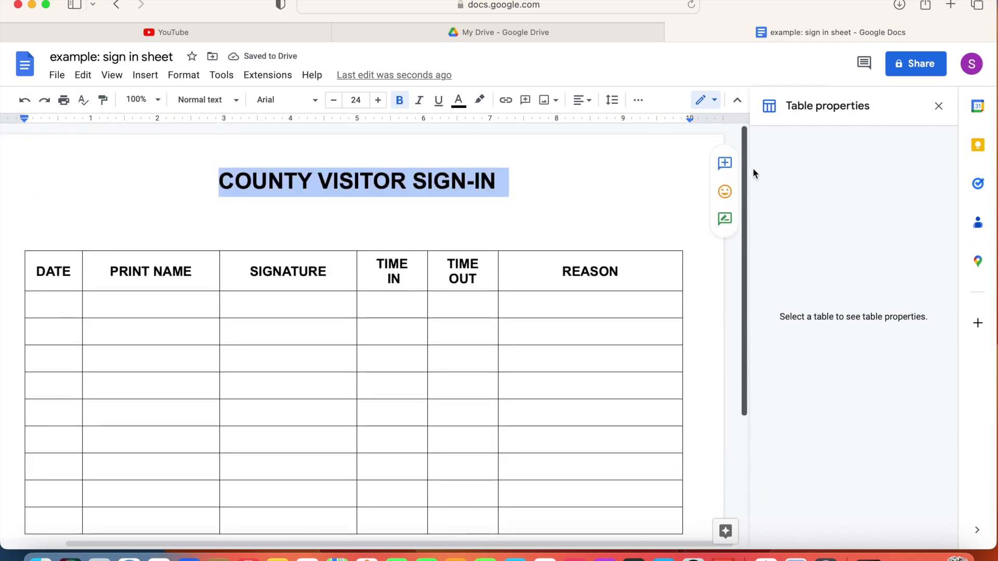
click(606, 216)
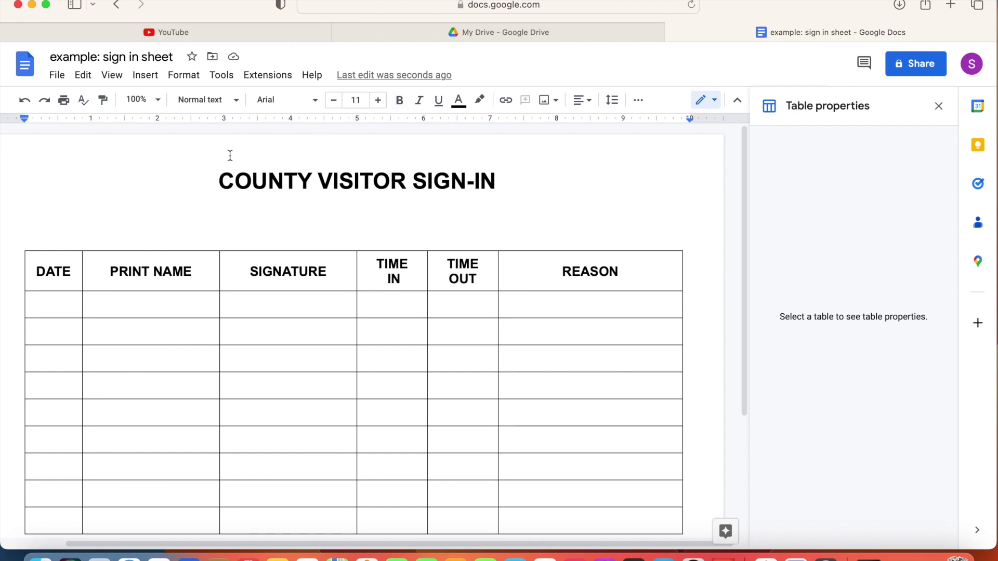
Step: Review the sign-in sheet in print preview and return to editing
click(61, 78)
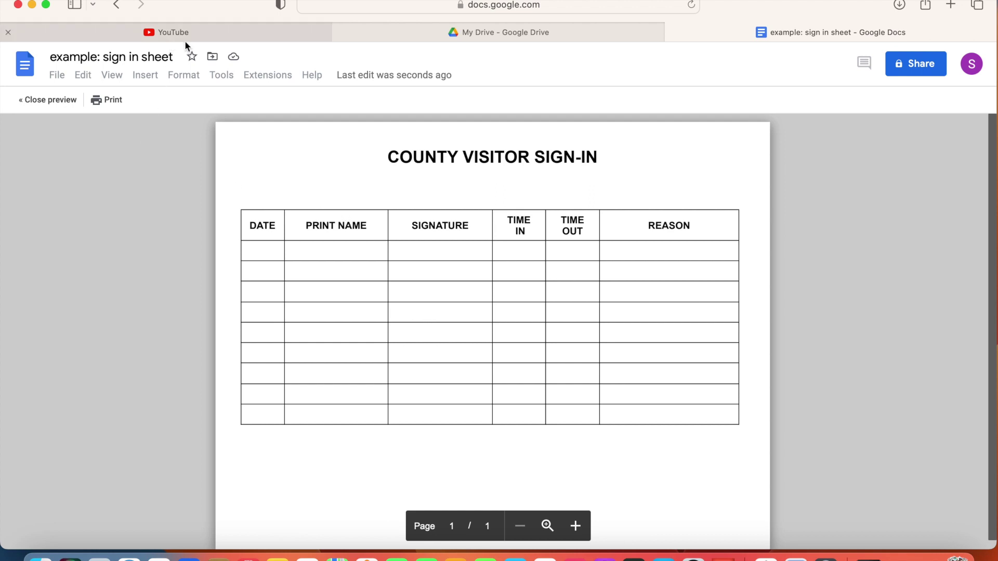
click(48, 102)
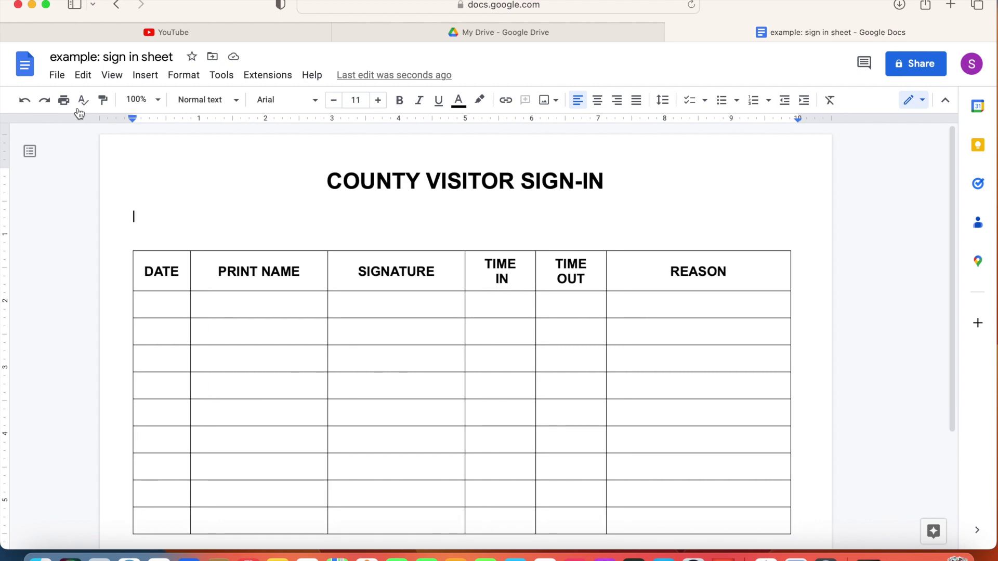